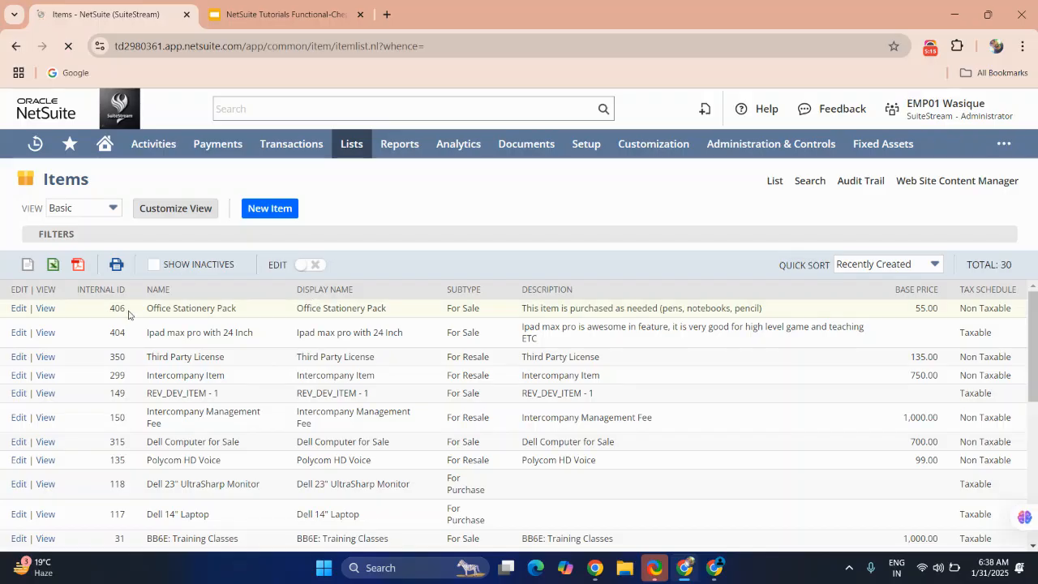
Step: Filter the items list by type to show only Inventory Item records
left_click(86, 209)
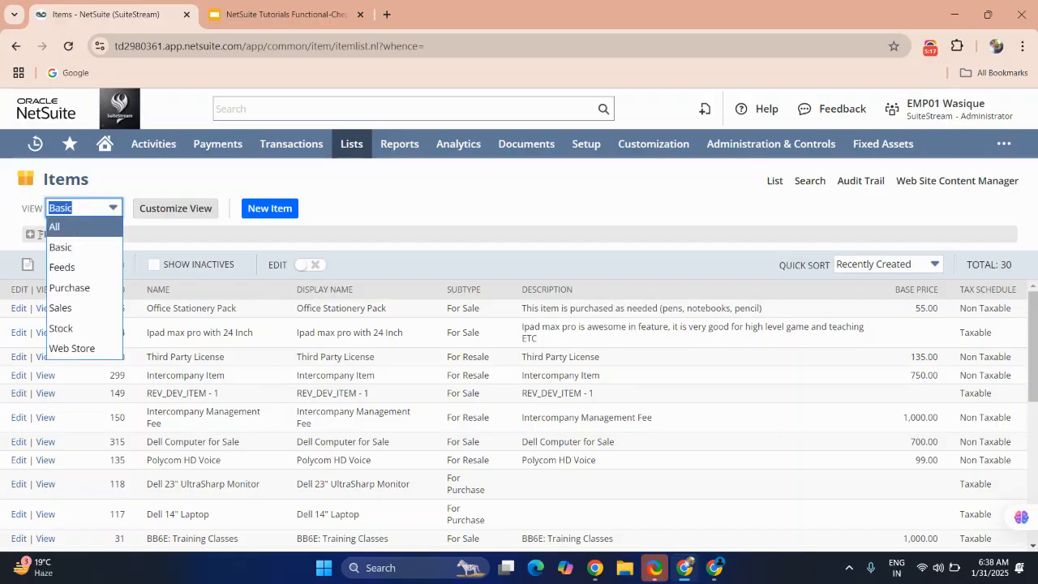
left_click(32, 234)
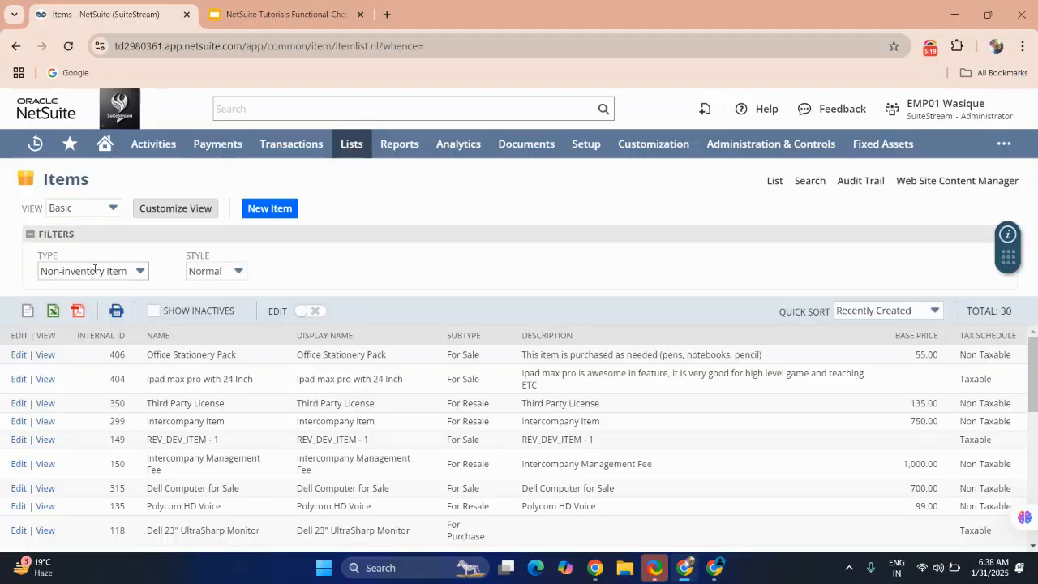
left_click(101, 273)
scroll(95, 335, "up", 3)
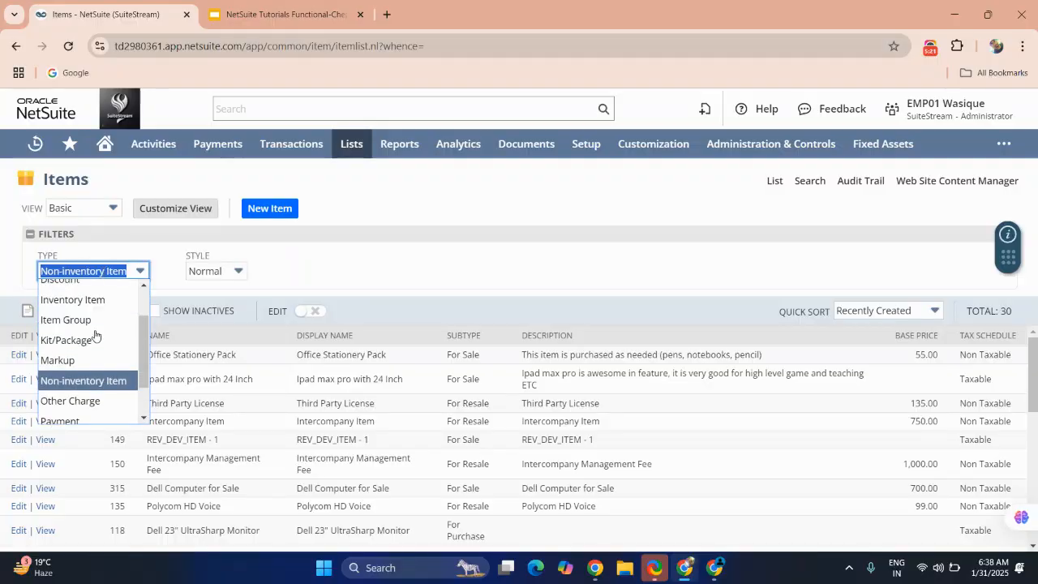
left_click(86, 328)
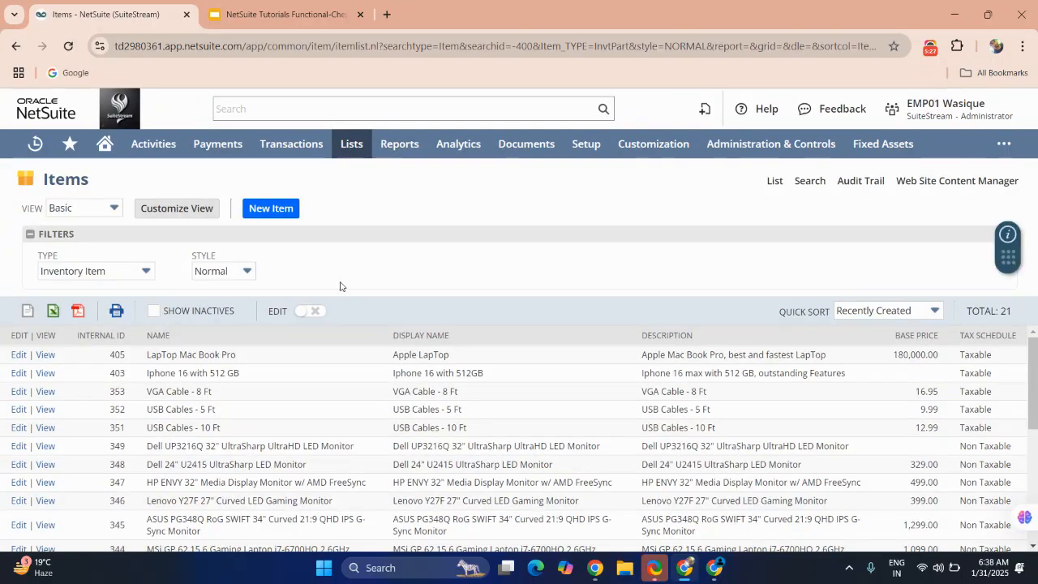
Step: Start a new inventory item named "Iphone 16 with 512 GB" with the display name "Iphone 16 with 512GB"
left_click(273, 214)
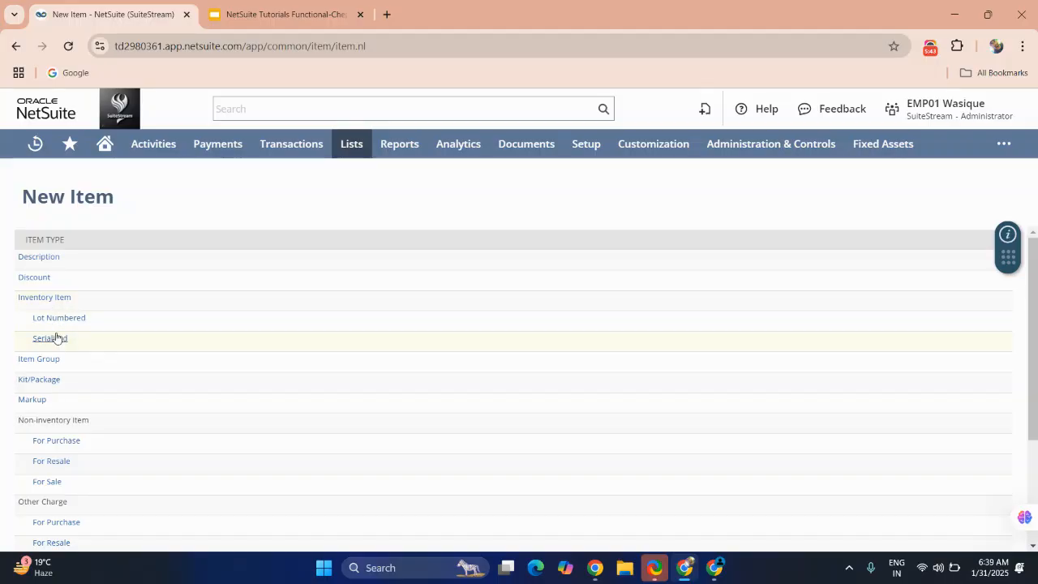
left_click(45, 300)
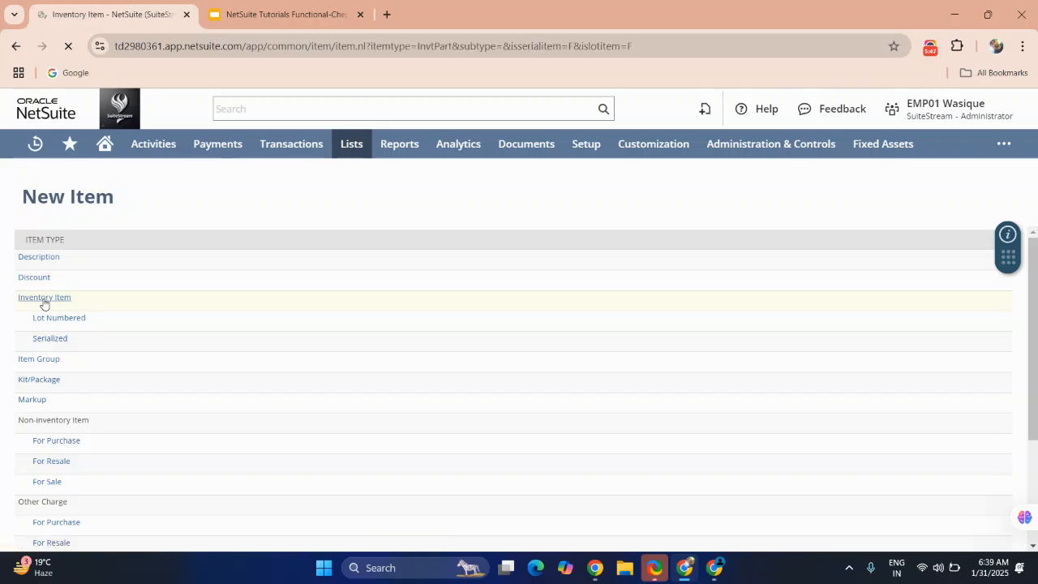
left_click(114, 281)
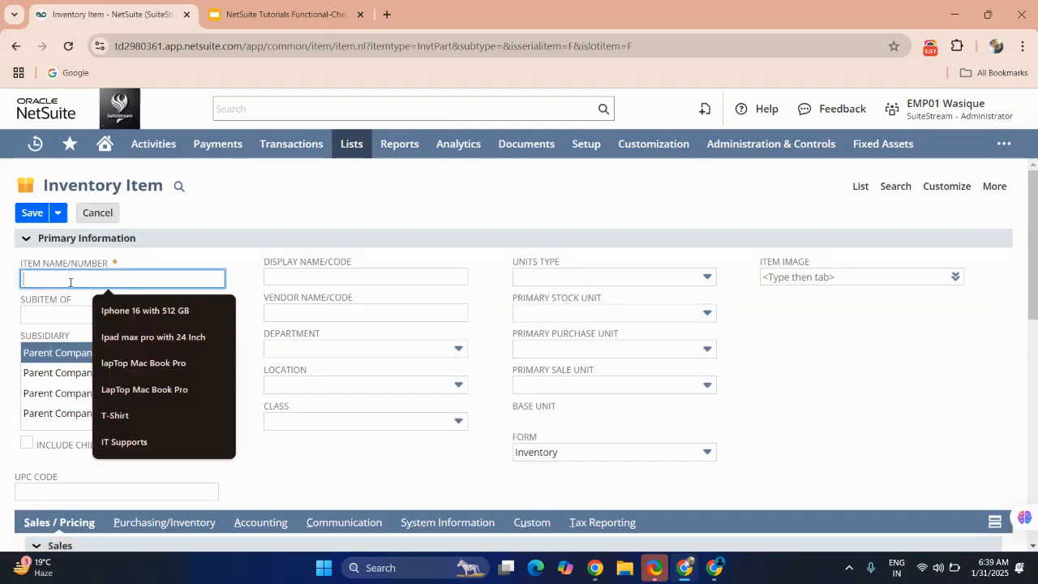
left_click(111, 311)
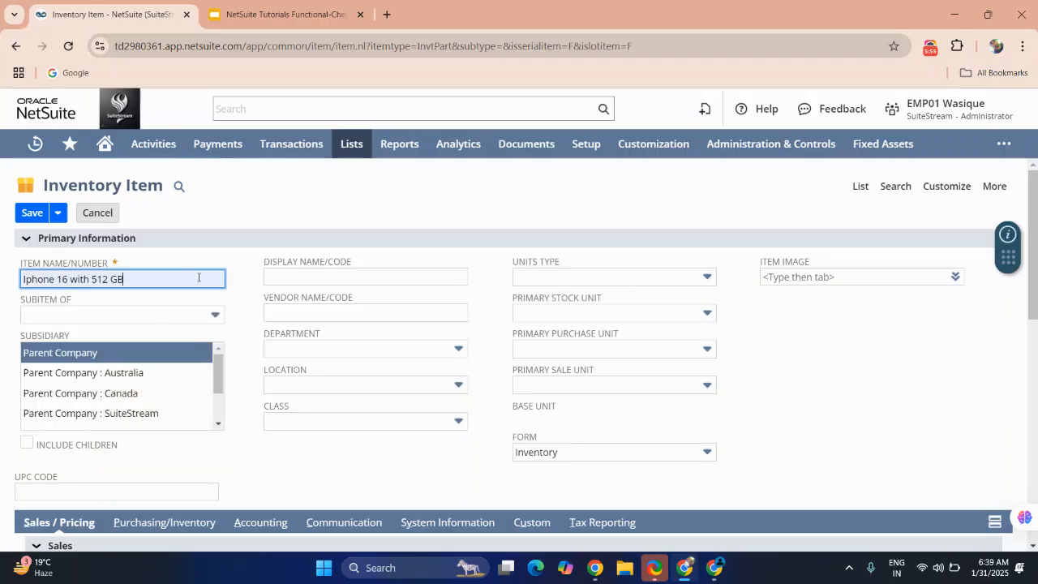
left_click(309, 277)
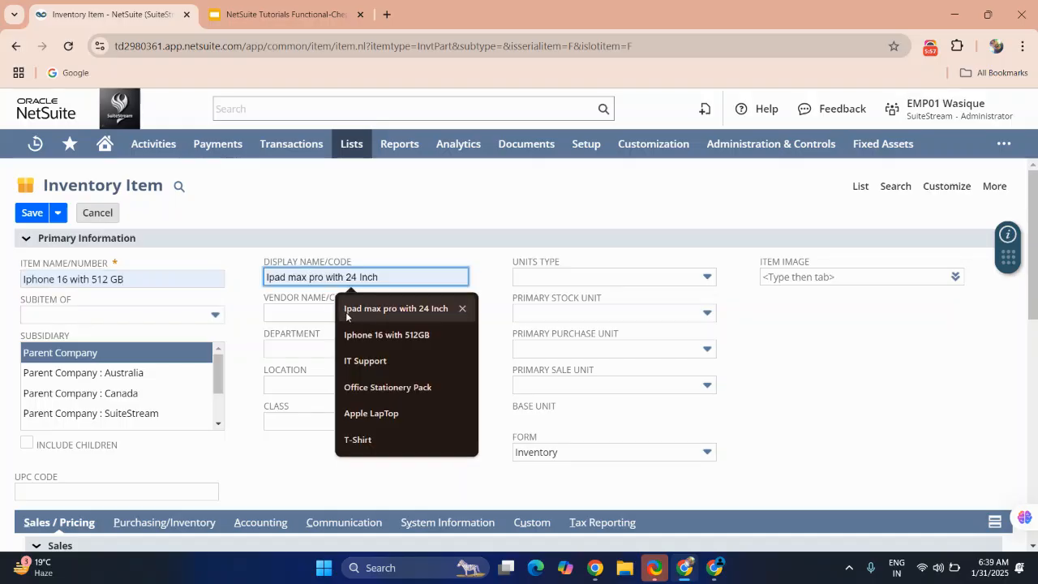
left_click(358, 335)
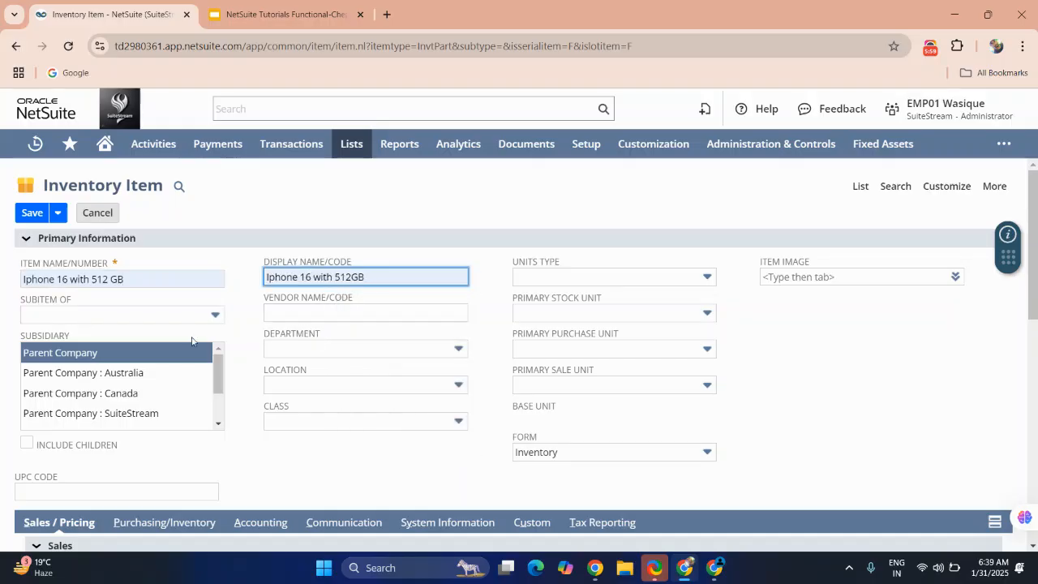
Step: Keep Parent Company as the item's subsidiary and include its child subsidiaries
left_click(316, 312)
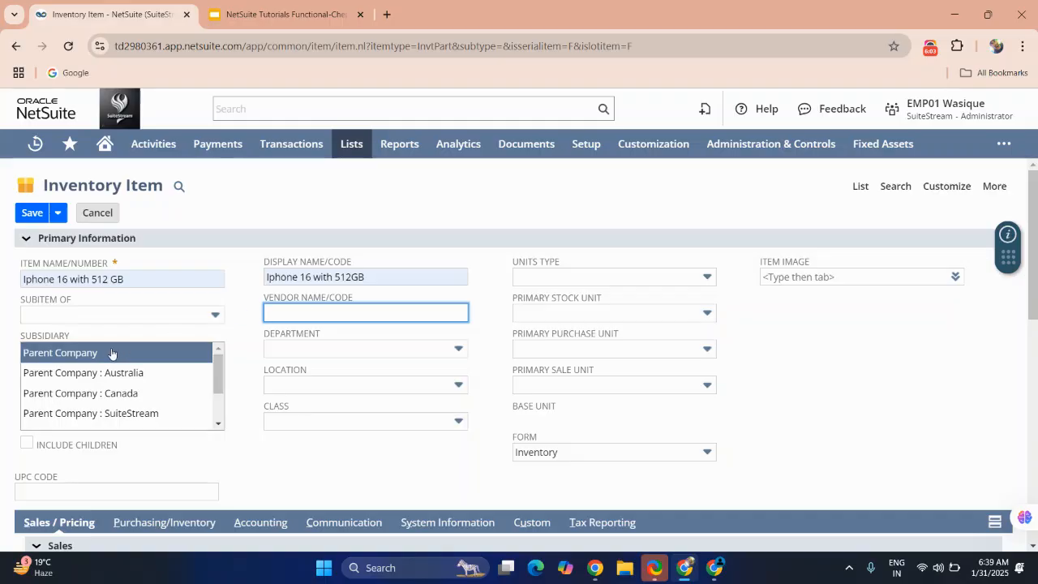
scroll(86, 395, "down", 3)
scroll(86, 395, "up", 4)
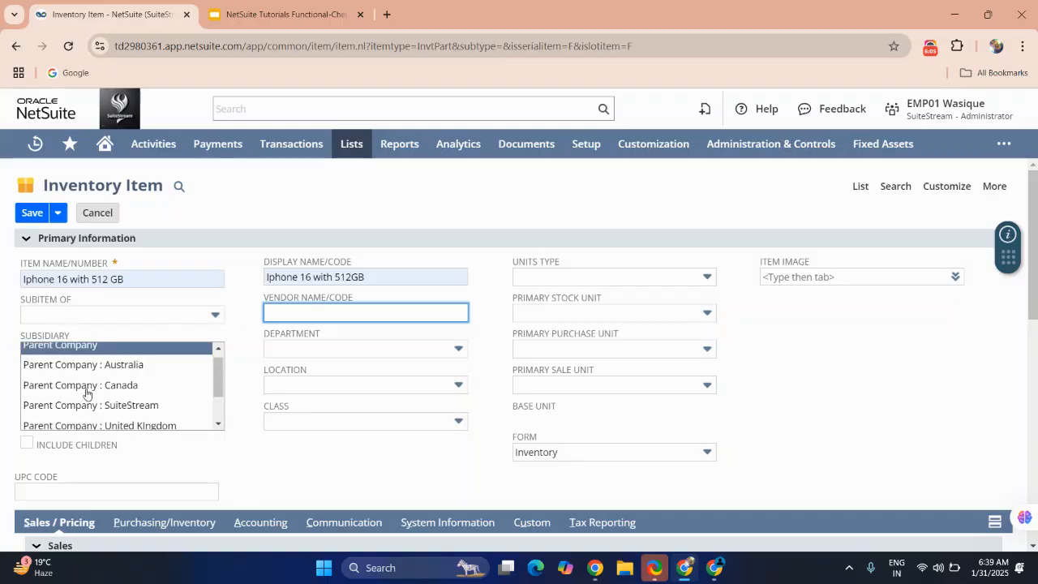
left_click(27, 444)
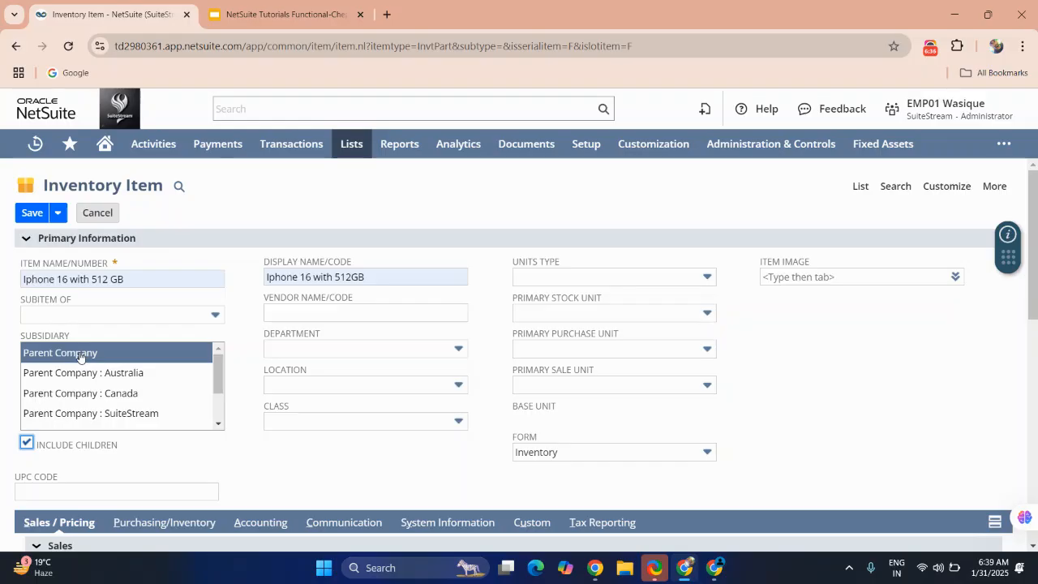
Step: Read the field help for the item's UPC Code and close it
left_click(42, 491)
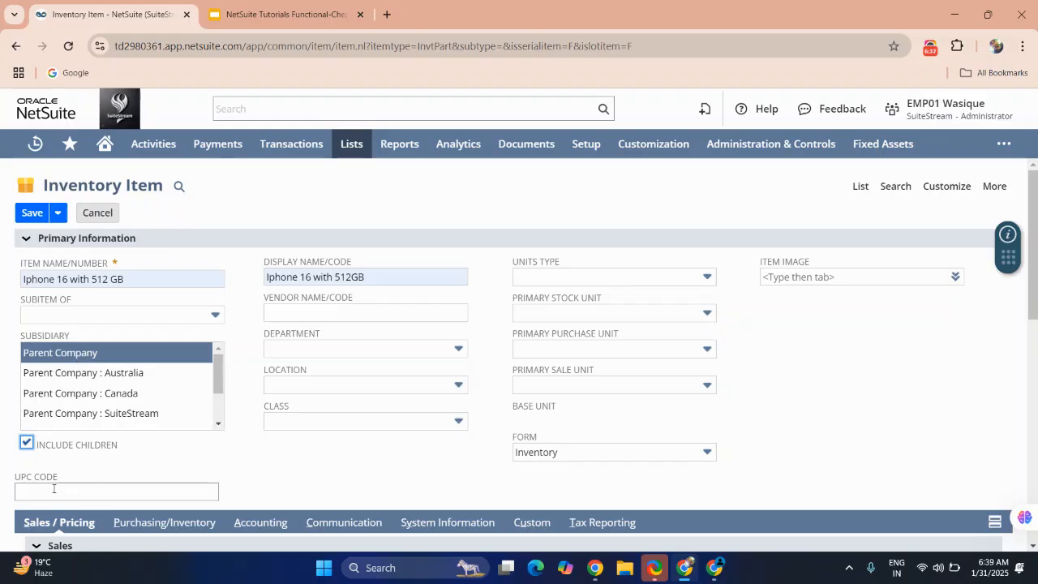
left_click(42, 491)
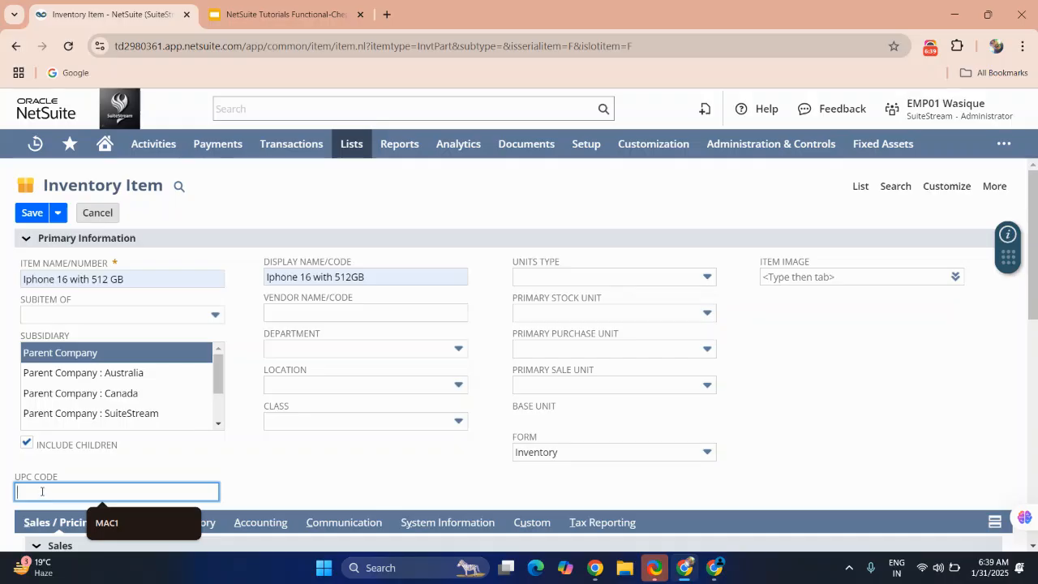
left_click(40, 476)
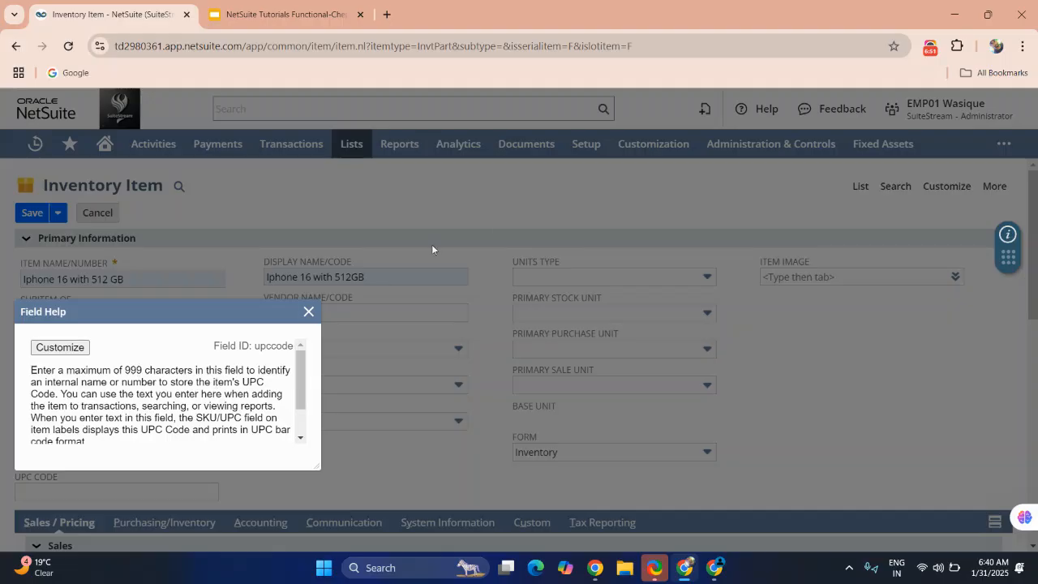
left_click(929, 47)
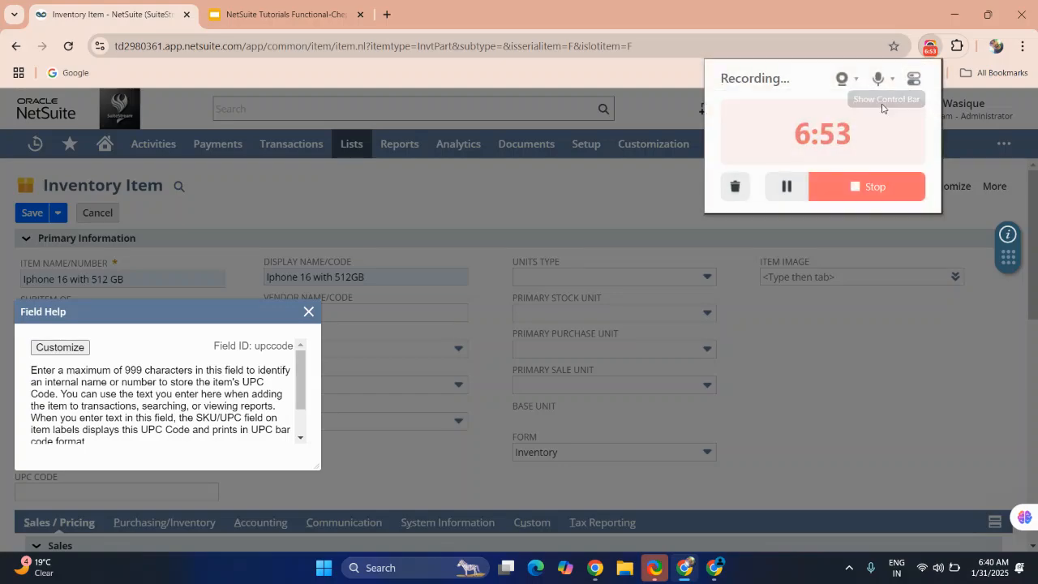
left_click(537, 179)
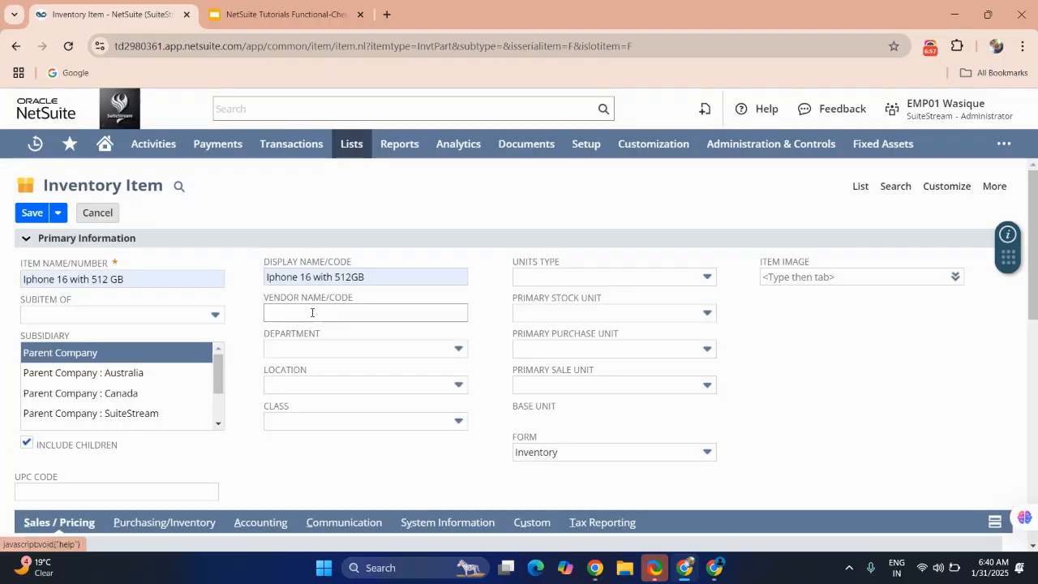
left_click(308, 311)
Step: Set the item's units type to Each and check the choices for the form and the primary purchase unit
left_click(567, 277)
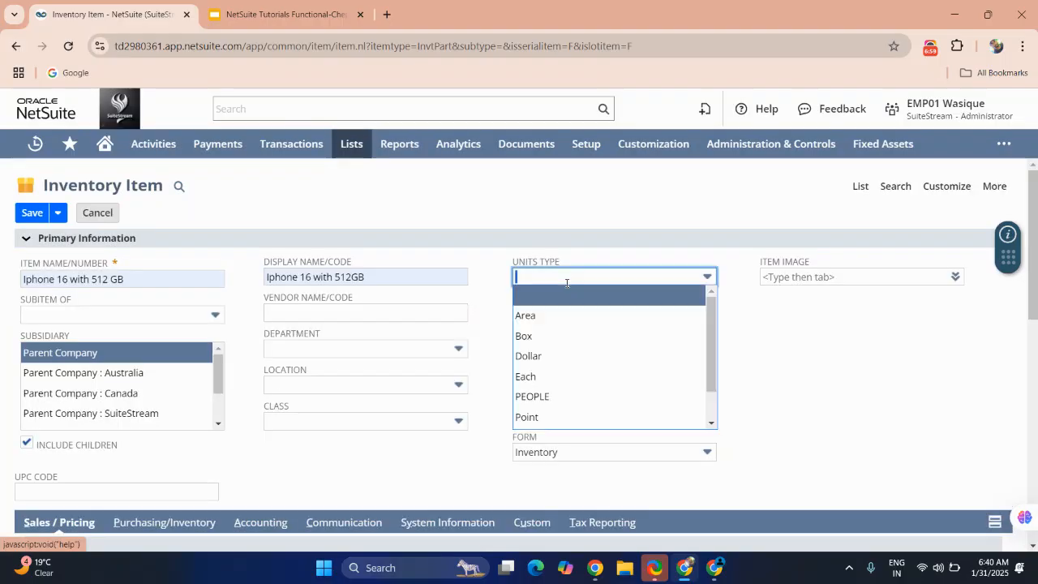
left_click(545, 378)
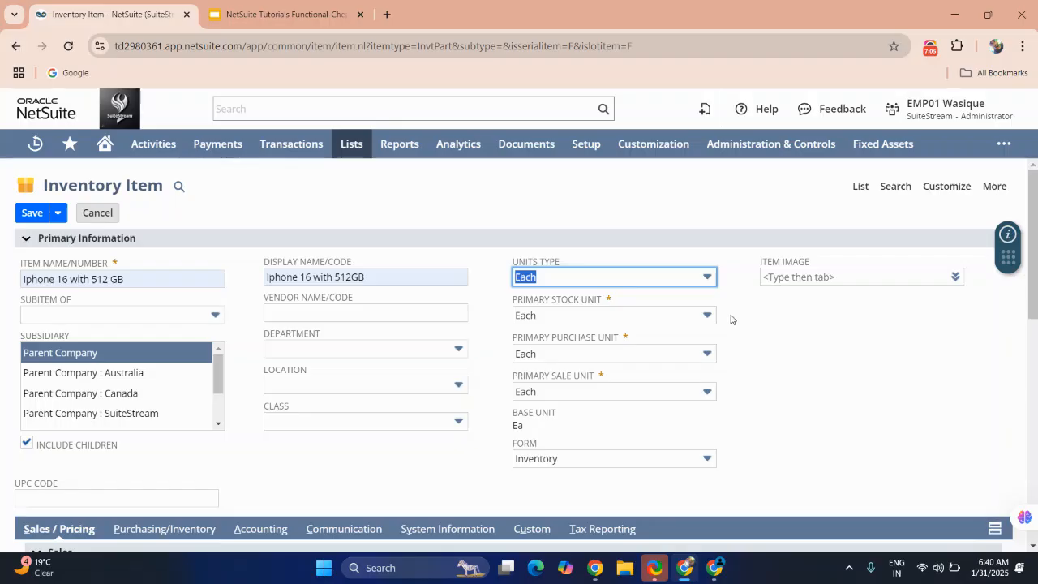
scroll(558, 420, "down", 1)
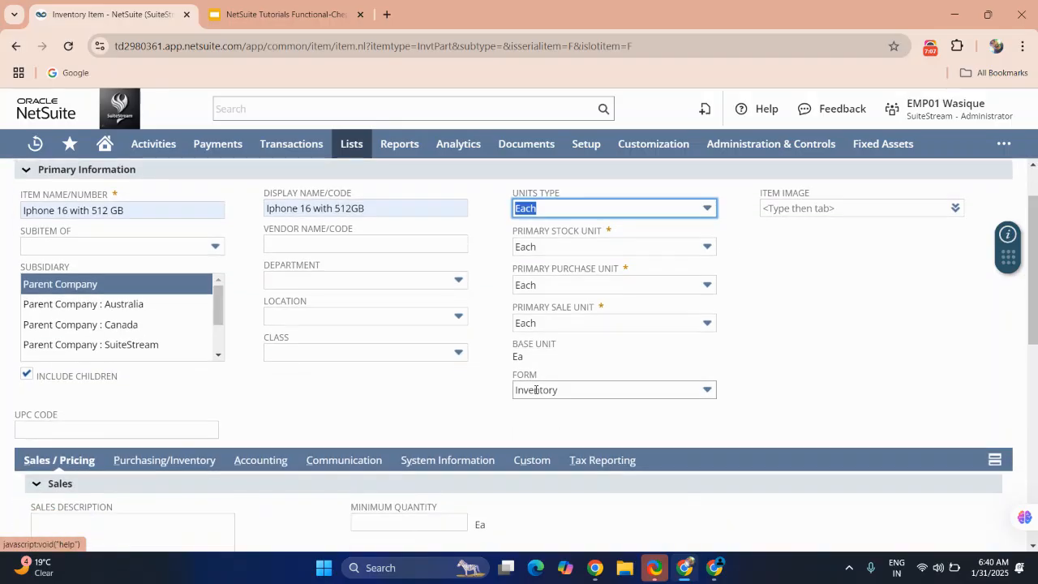
left_click(531, 386)
left_click(449, 415)
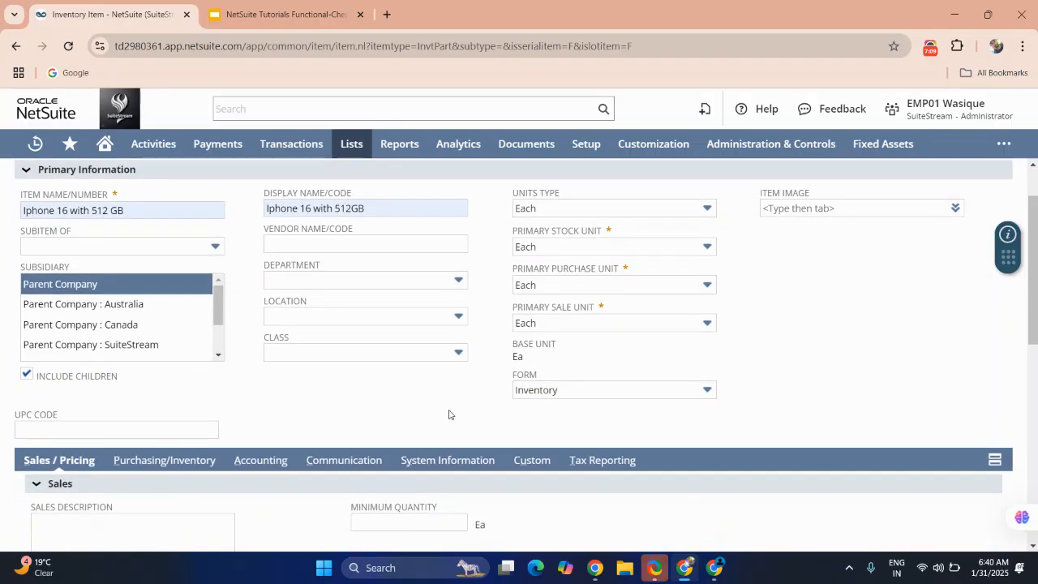
left_click(549, 284)
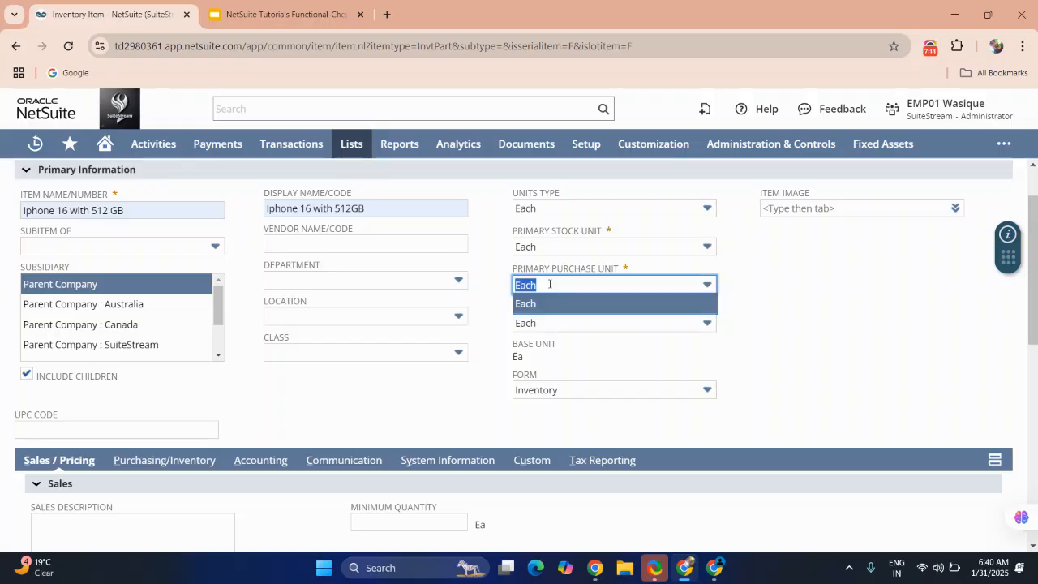
left_click(451, 390)
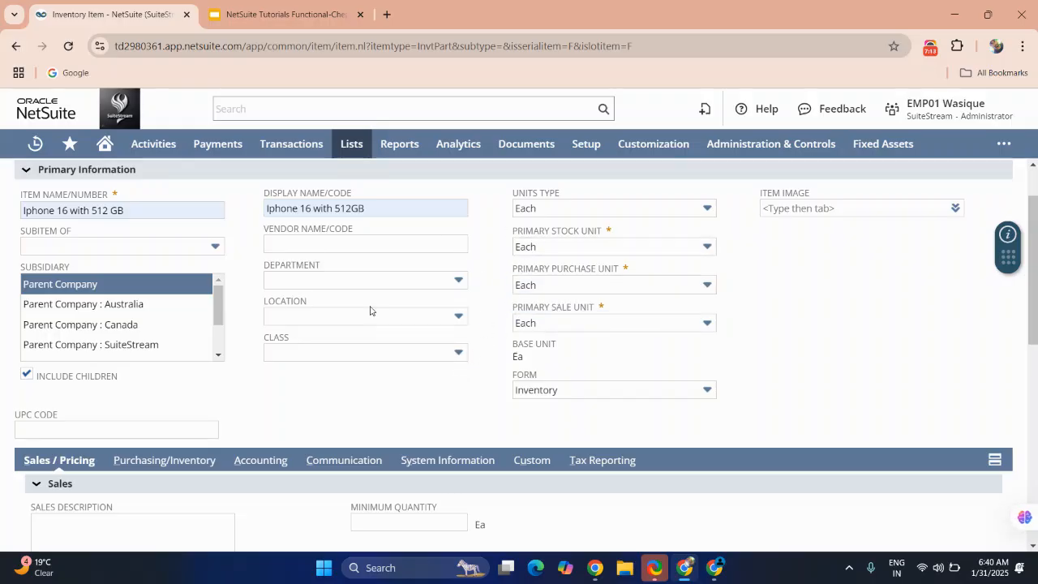
Step: Examine the item's sales description, shipping and pricing fields, including the US Dollar base and alternate price levels
scroll(343, 373, "down", 3)
left_click(186, 362)
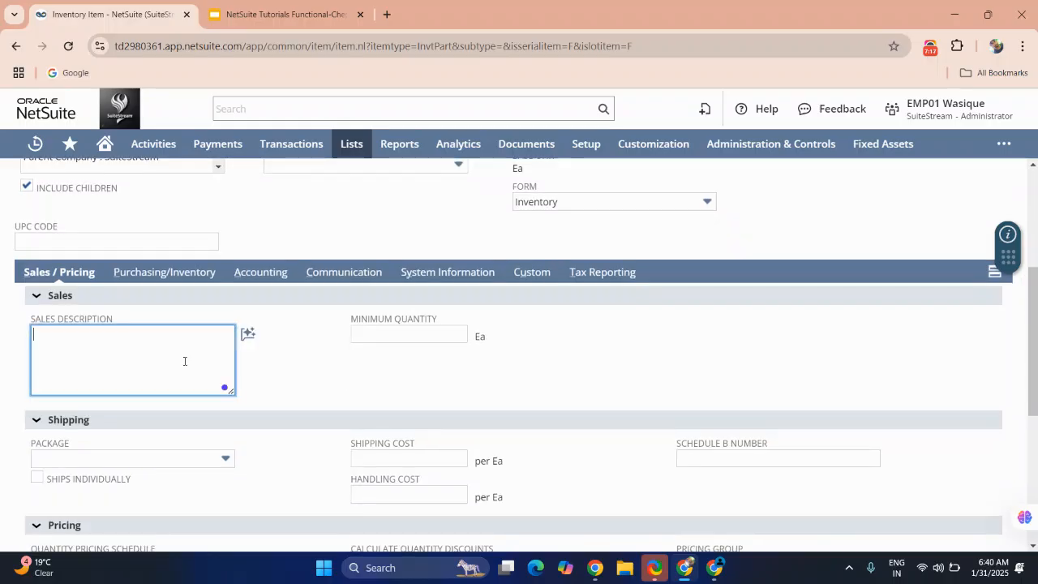
scroll(270, 216, "up", 3)
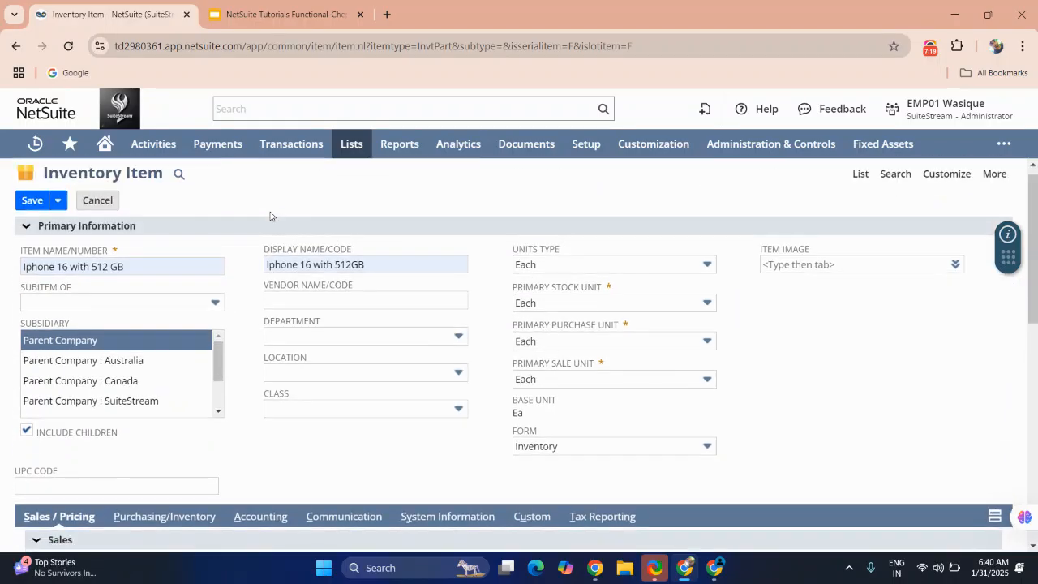
scroll(270, 215, "down", 4)
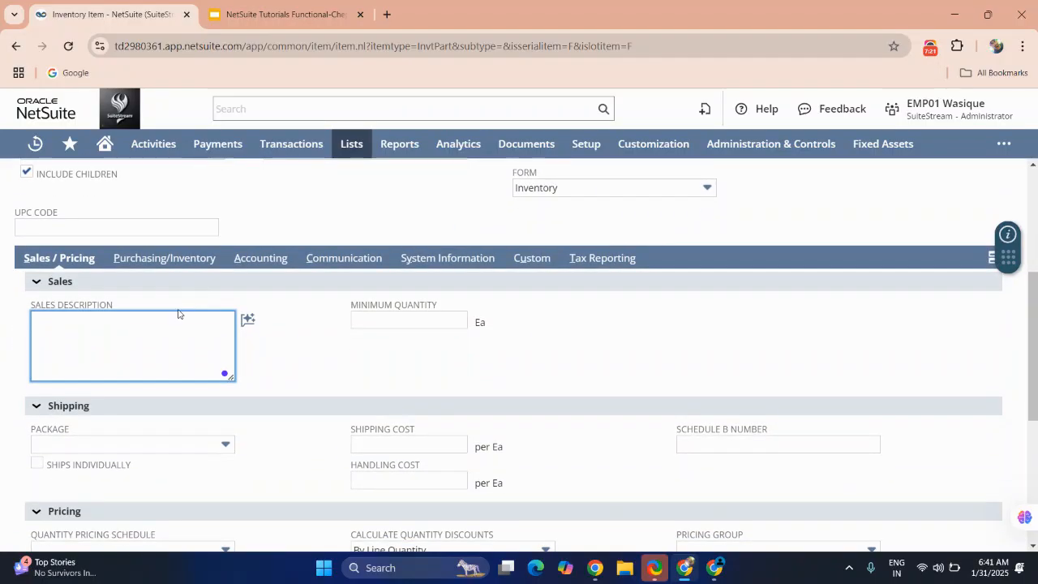
left_click(166, 330)
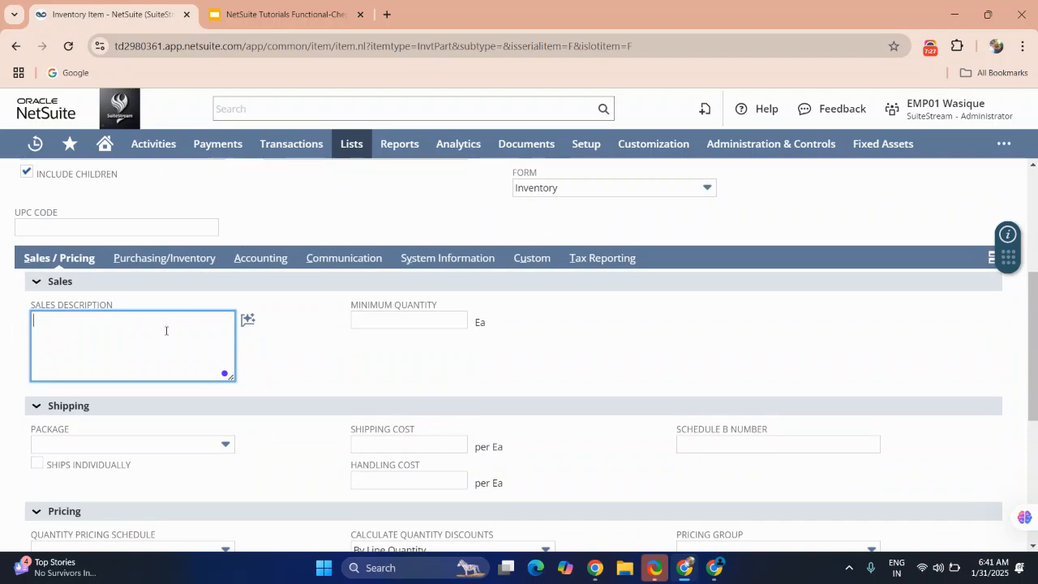
scroll(166, 330, "up", 1)
scroll(167, 331, "down", 1)
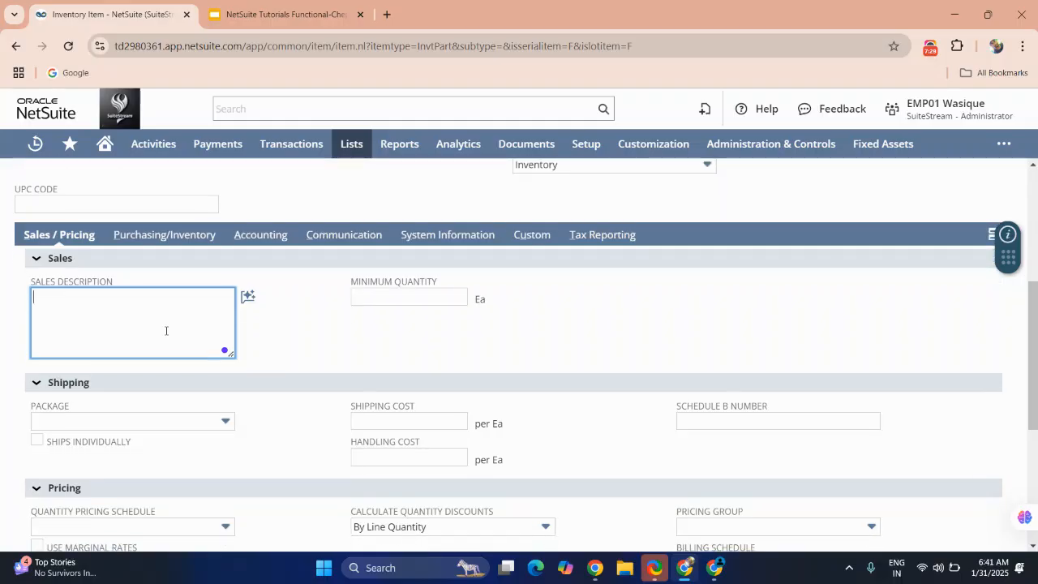
scroll(168, 316, "down", 1)
scroll(168, 319, "down", 2)
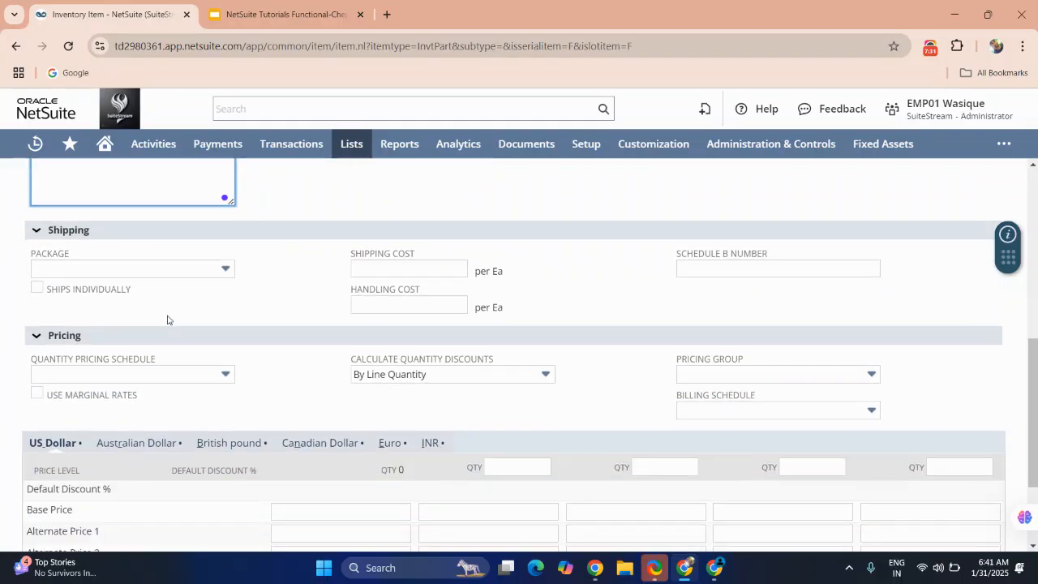
scroll(176, 305, "down", 2)
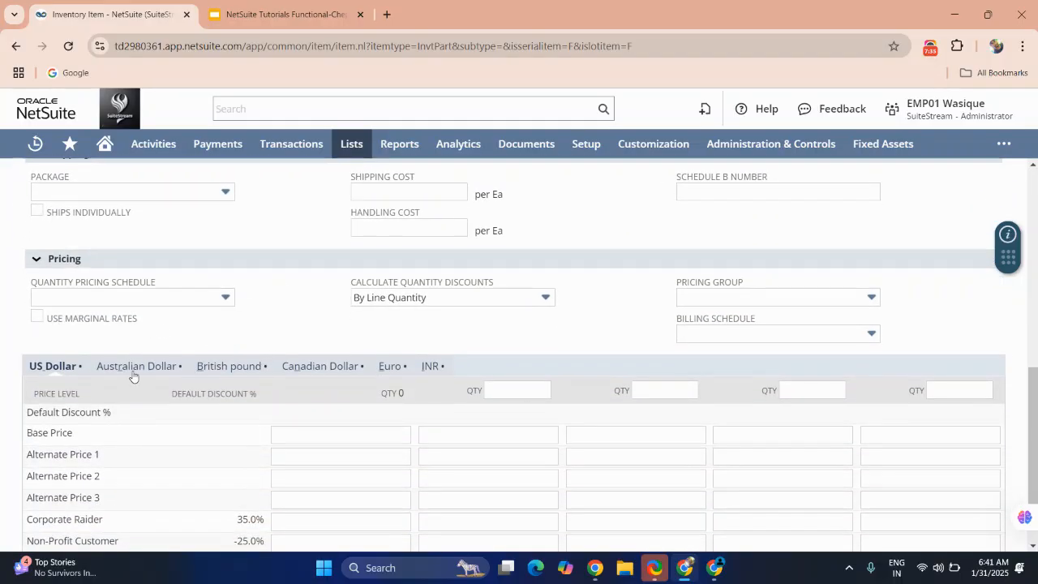
scroll(133, 373, "down", 2)
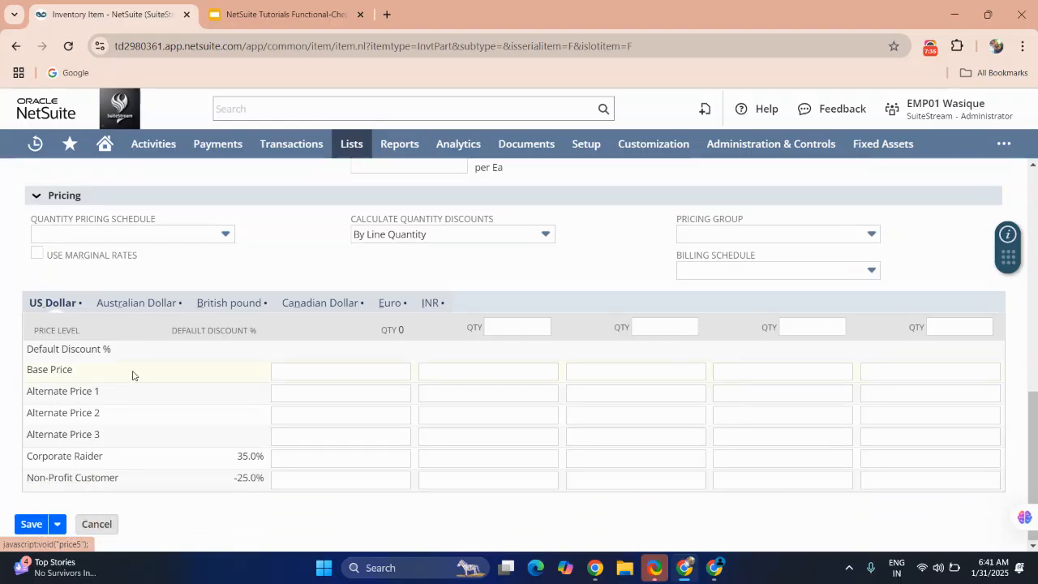
left_click(317, 391)
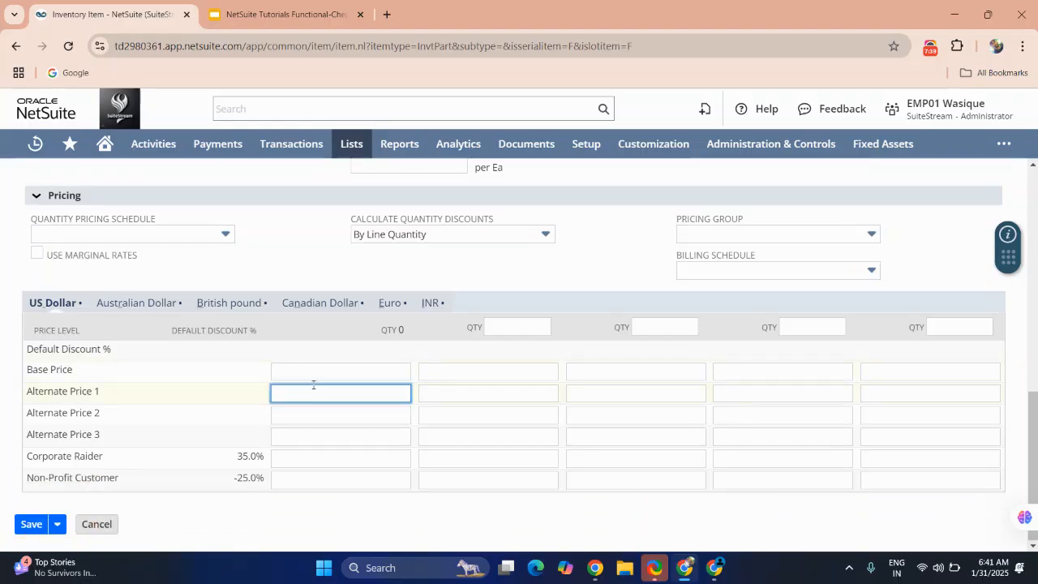
left_click(305, 373)
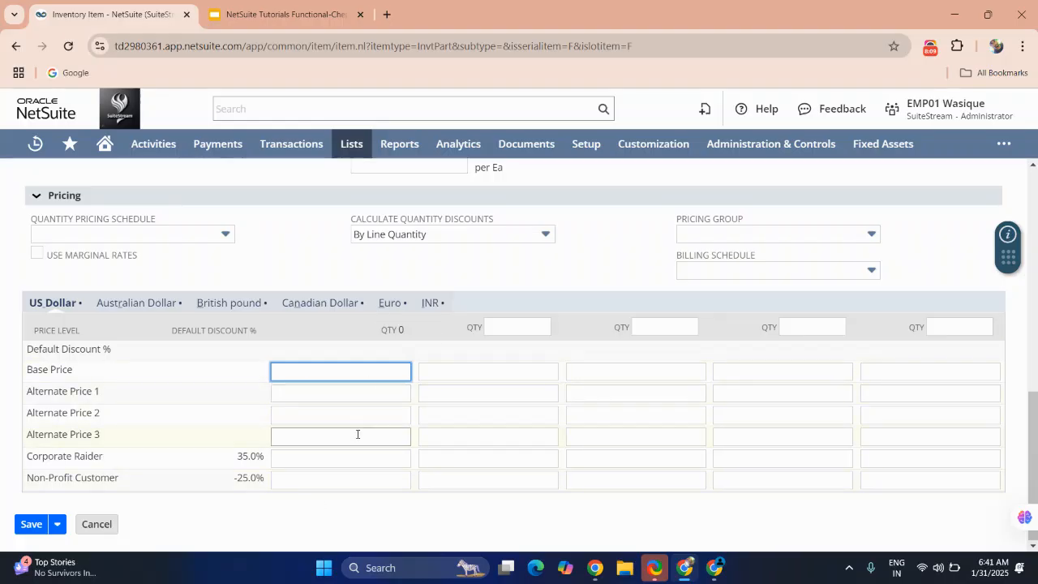
scroll(356, 433, "up", 15)
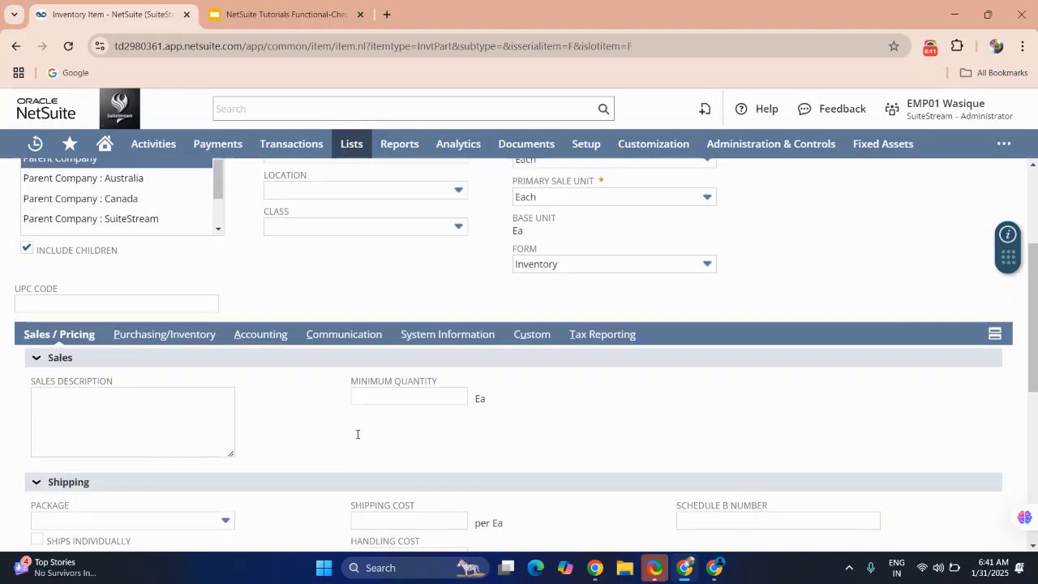
Step: Review the purchasing and inventory cost details, checking the available costing methods and the total value field
scroll(357, 437, "down", 3)
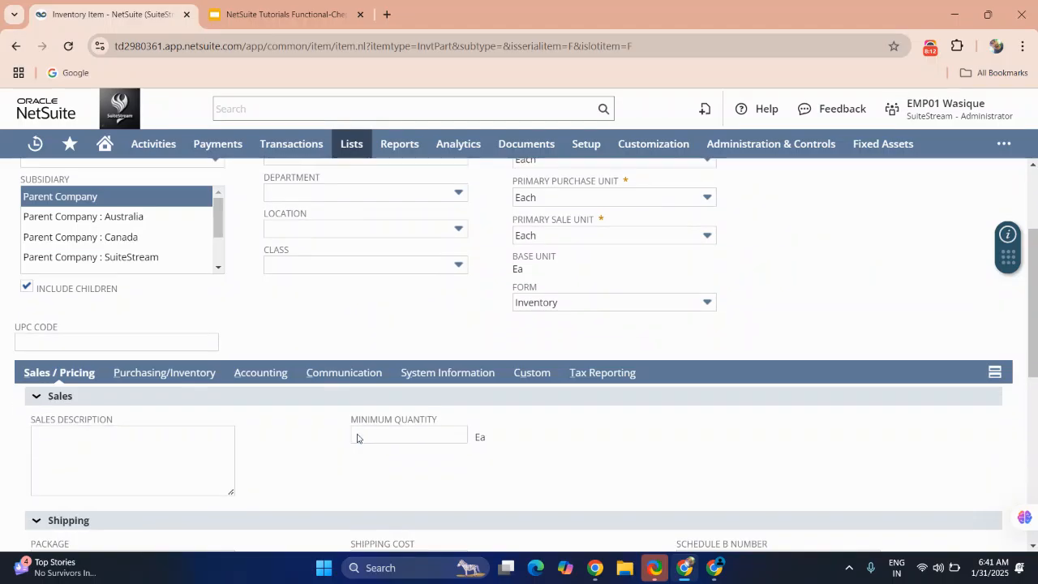
left_click(186, 381)
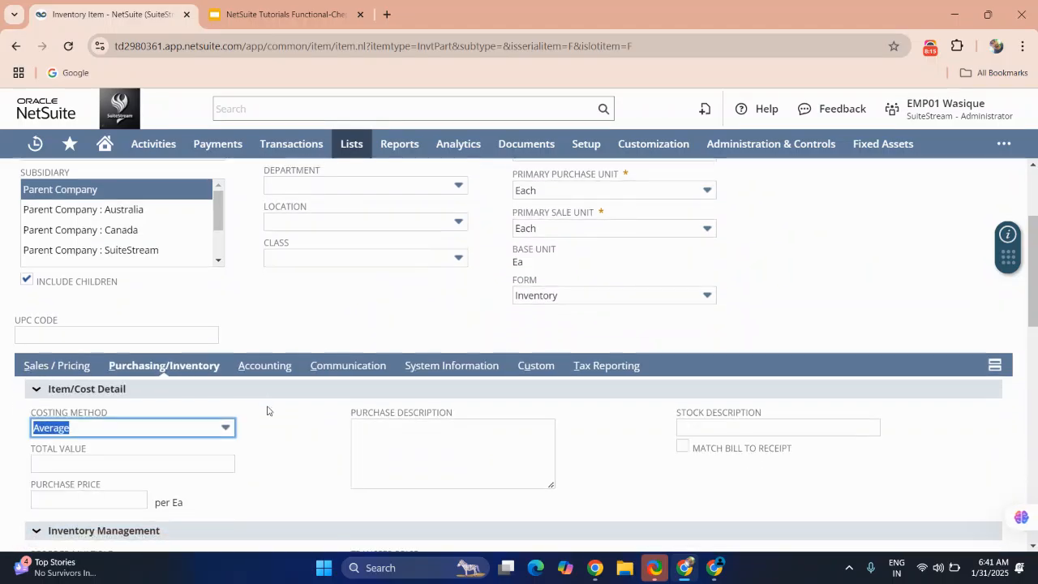
scroll(266, 410, "down", 1)
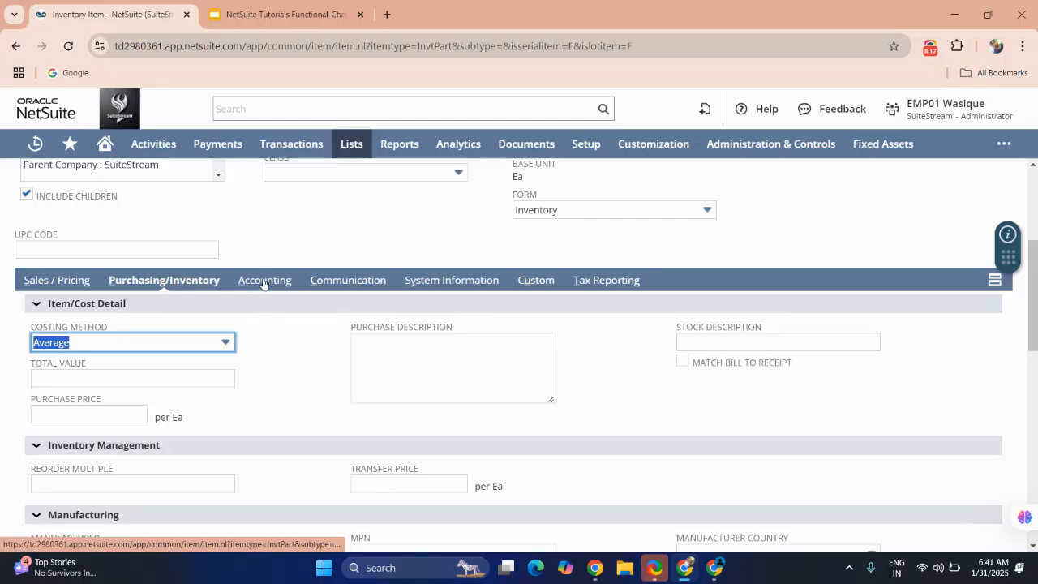
left_click(135, 341)
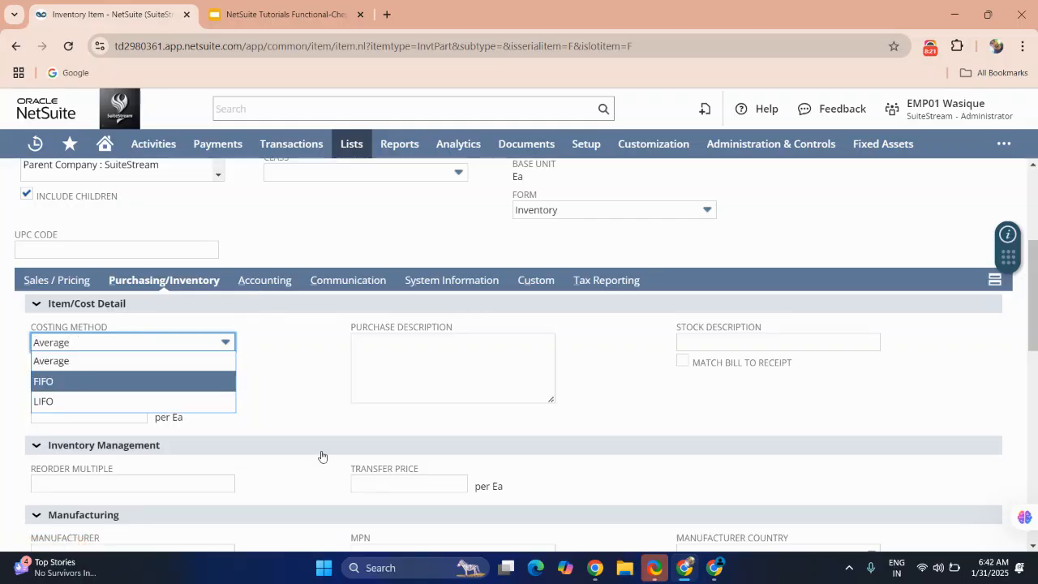
left_click(282, 390)
left_click(188, 378)
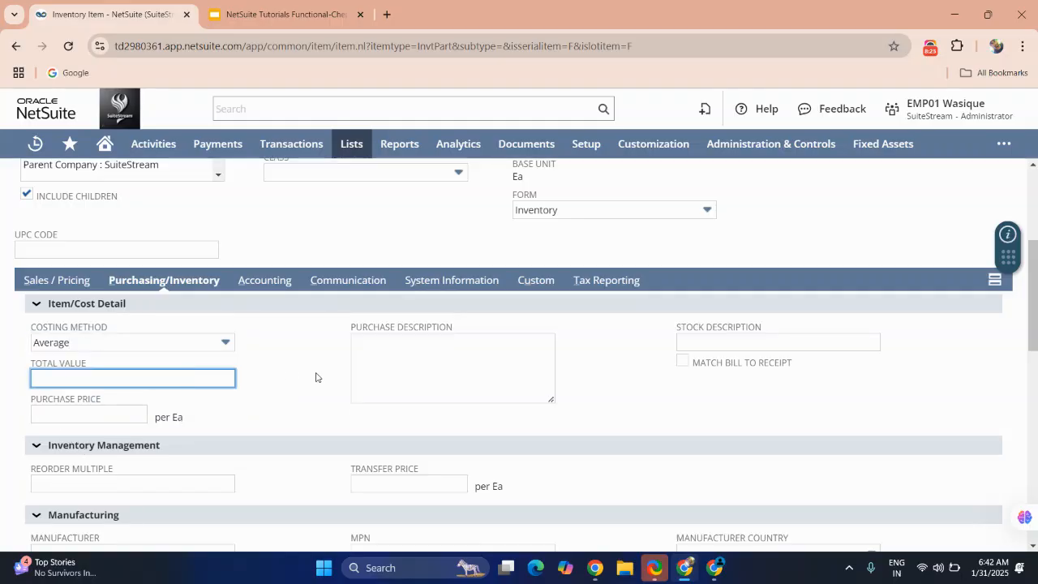
Step: Examine the item's purchase and stock descriptions and its inventory management, manufacturing and vendor bill matching fields
left_click(416, 376)
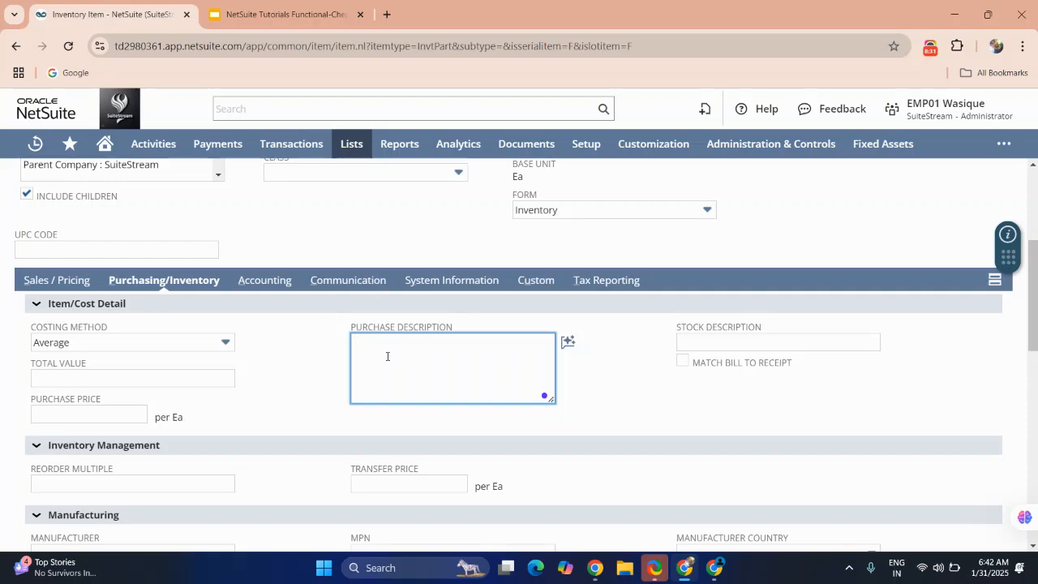
scroll(400, 368, "down", 1)
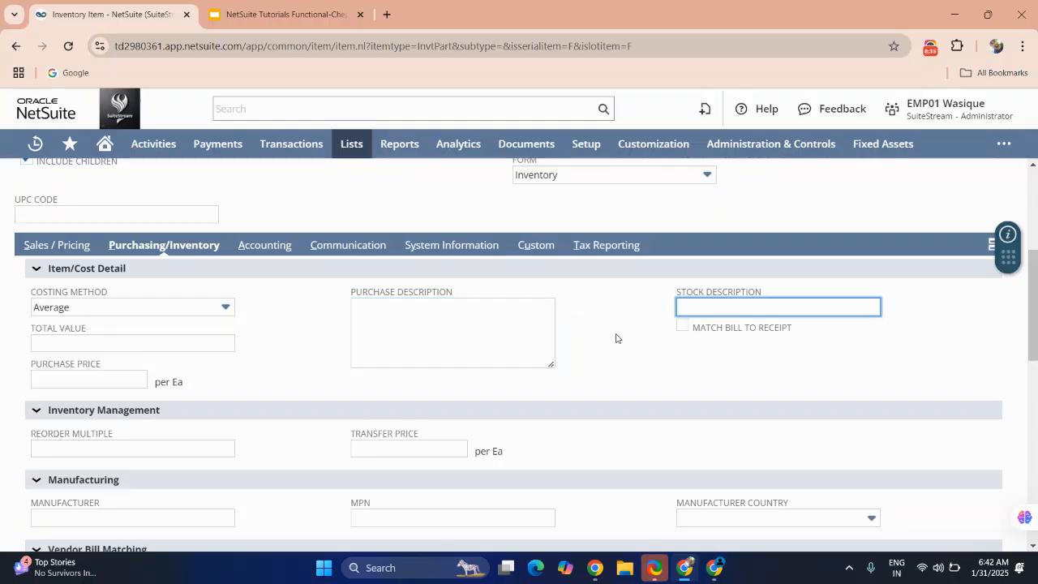
scroll(327, 393, "down", 2)
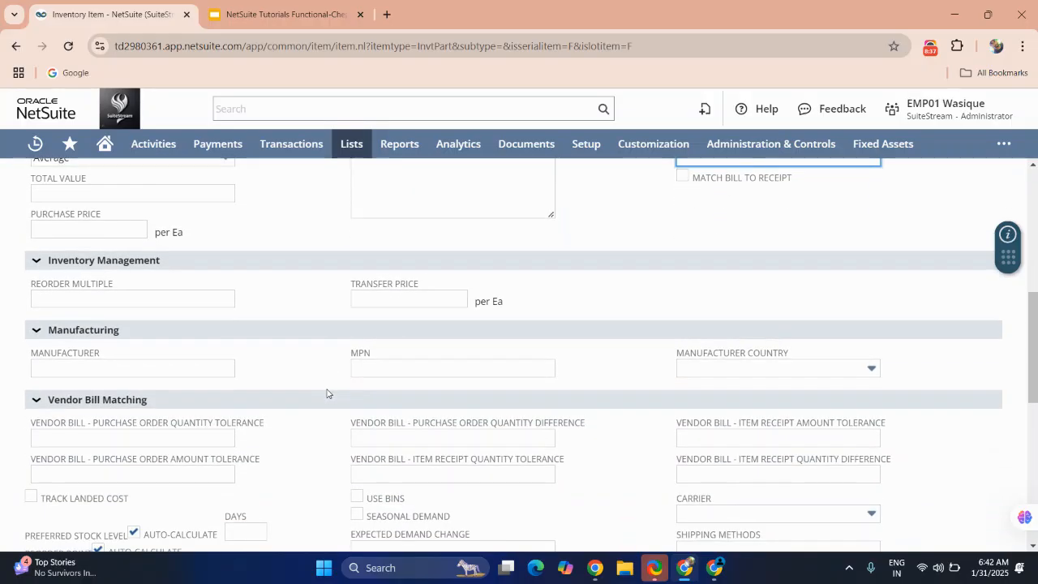
scroll(299, 378, "up", 6)
scroll(295, 375, "down", 2)
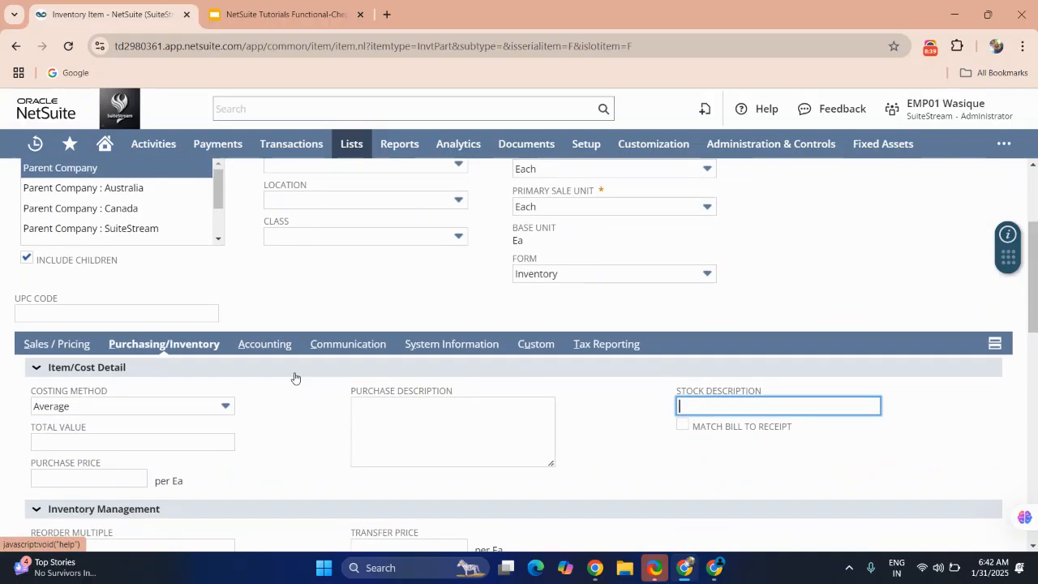
Step: Examine the item's accounting accounts, including the account choices for the COGS and asset accounts
left_click(265, 345)
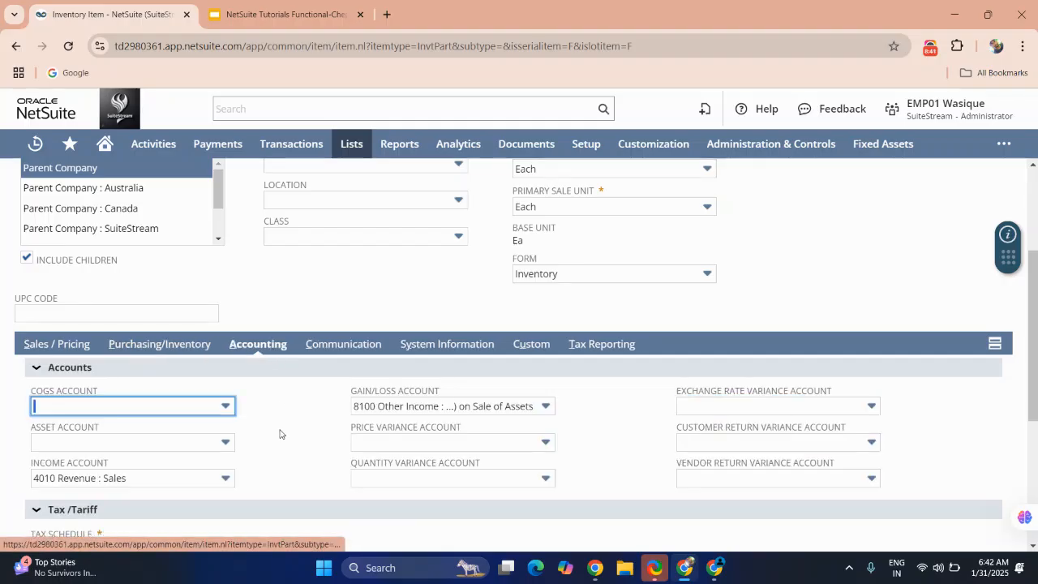
scroll(279, 434, "down", 1)
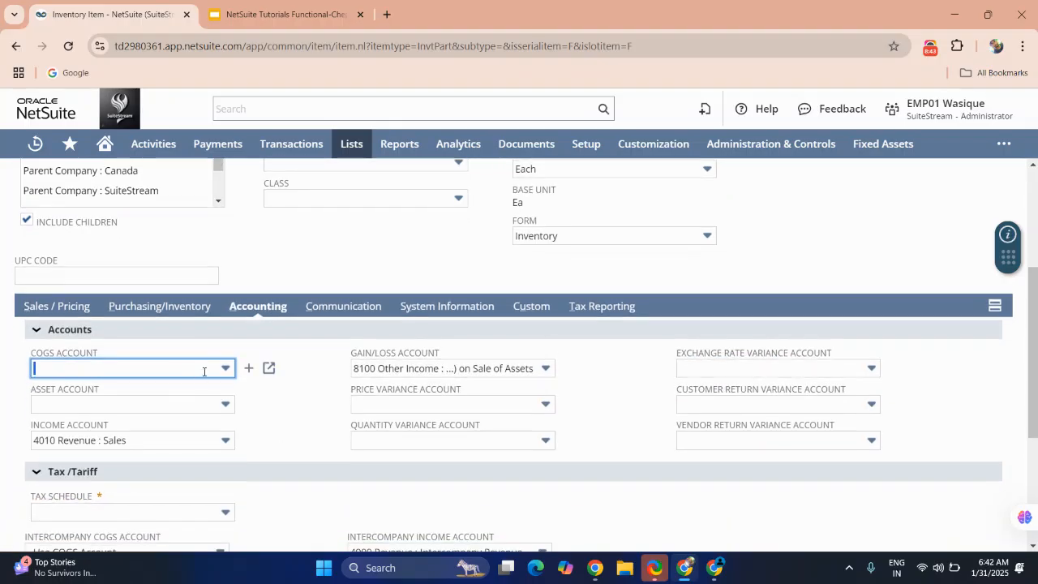
left_click(205, 371)
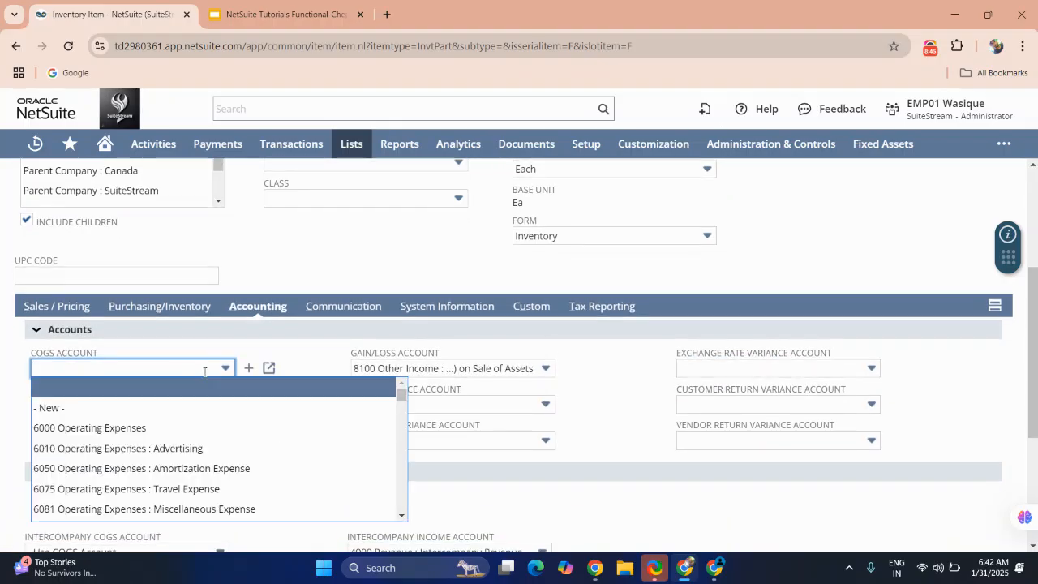
left_click(293, 339)
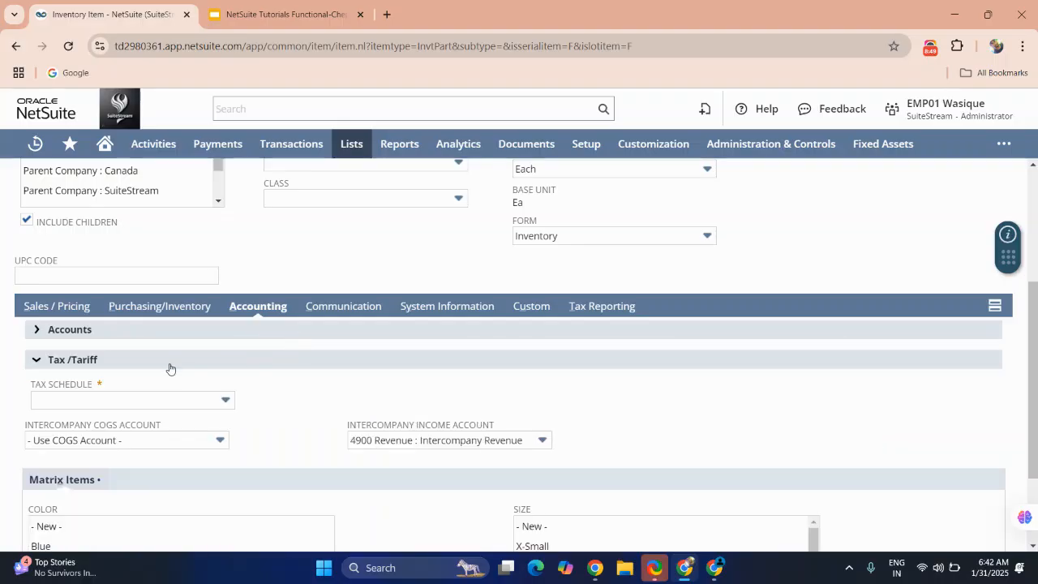
left_click(128, 339)
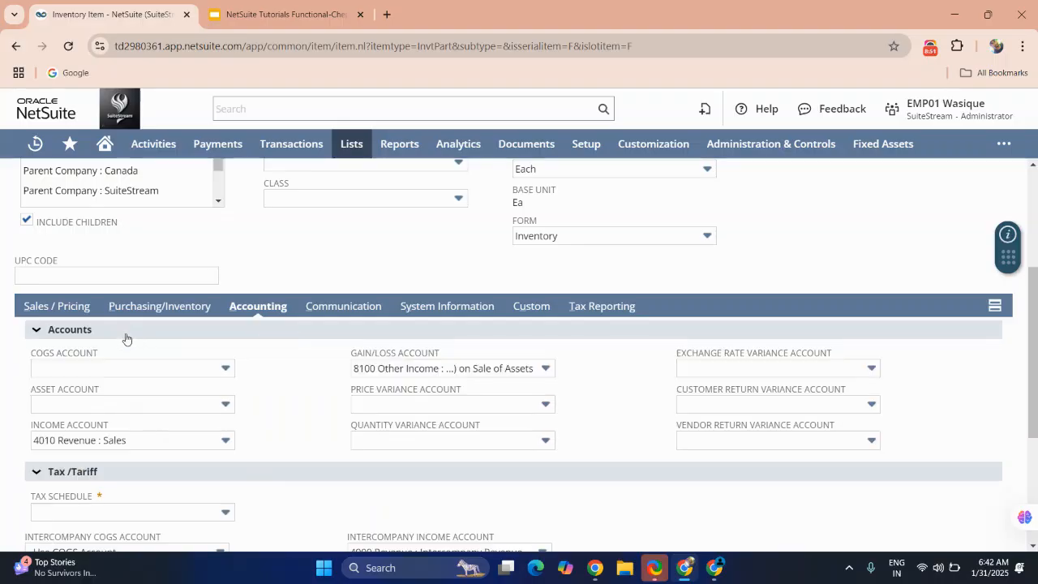
left_click(138, 407)
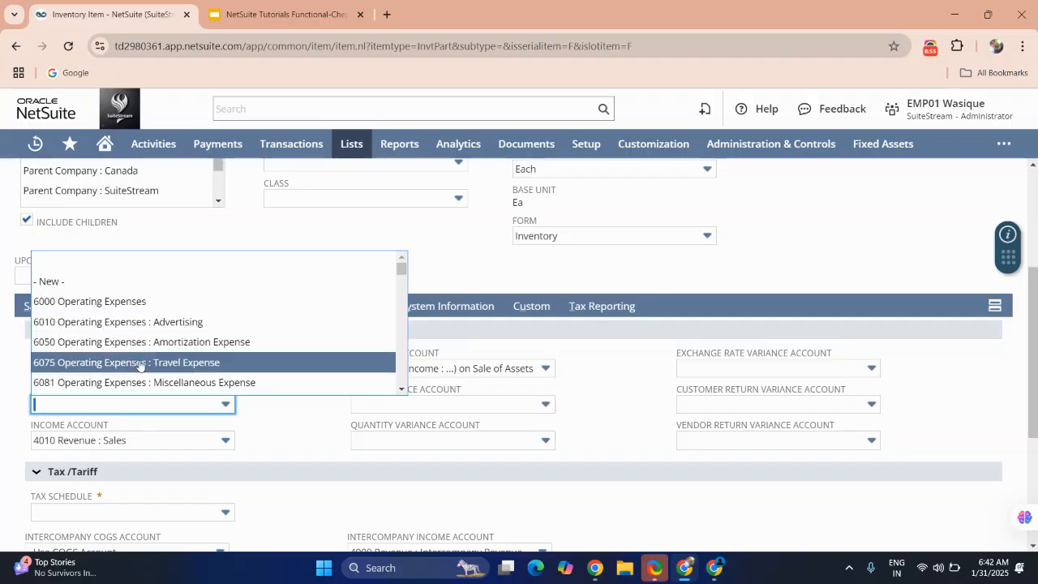
scroll(140, 366, "down", 1)
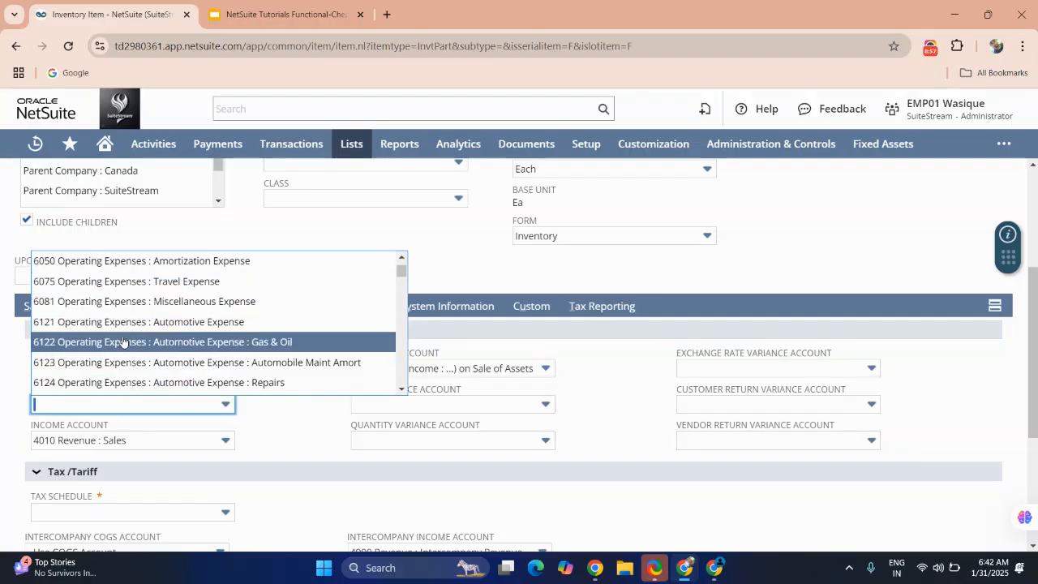
scroll(128, 347, "down", 4)
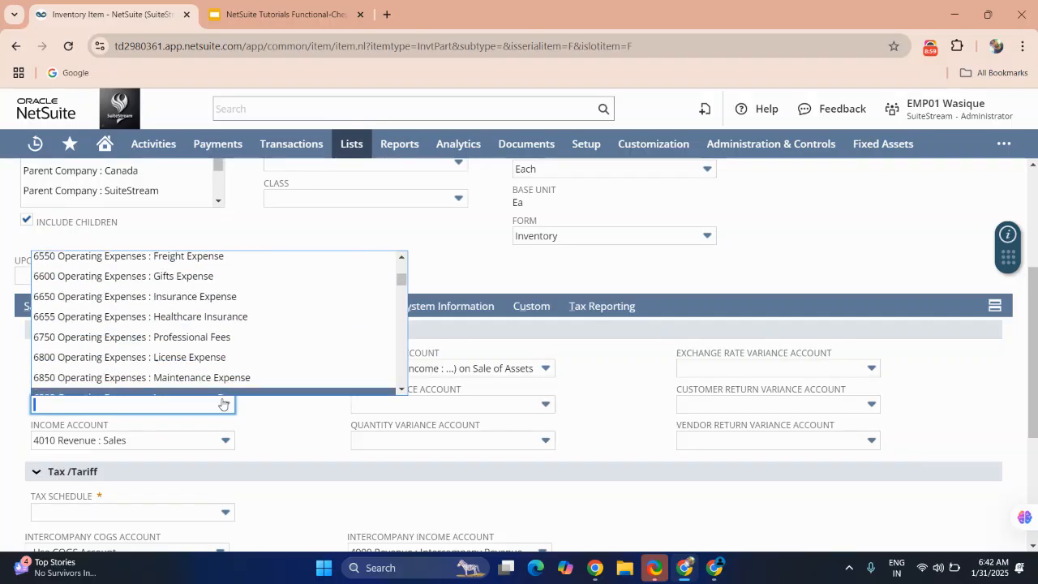
left_click(310, 450)
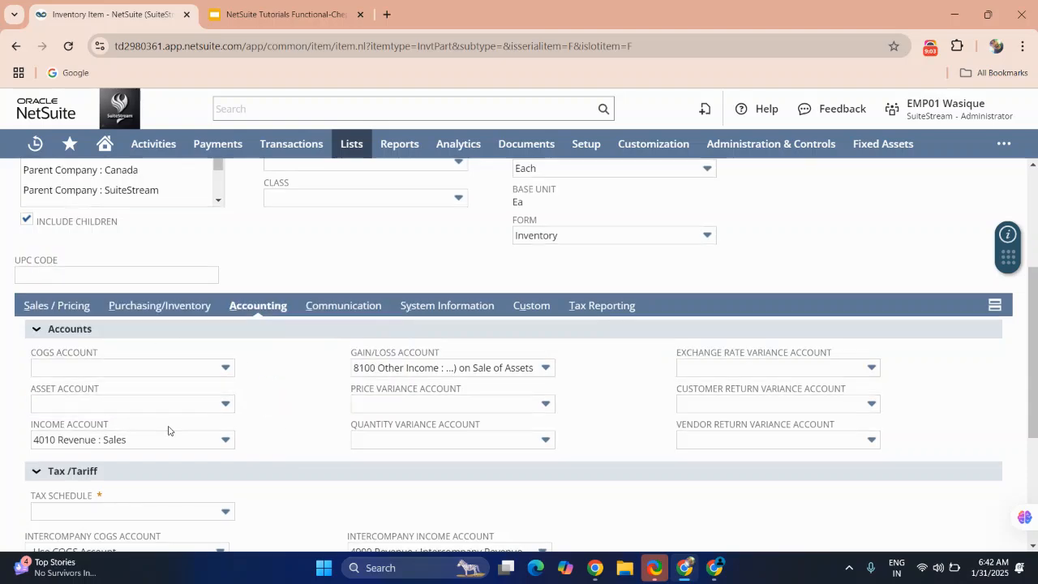
Step: Set the item's tax schedule to Taxable
scroll(129, 413, "down", 2)
left_click(119, 390)
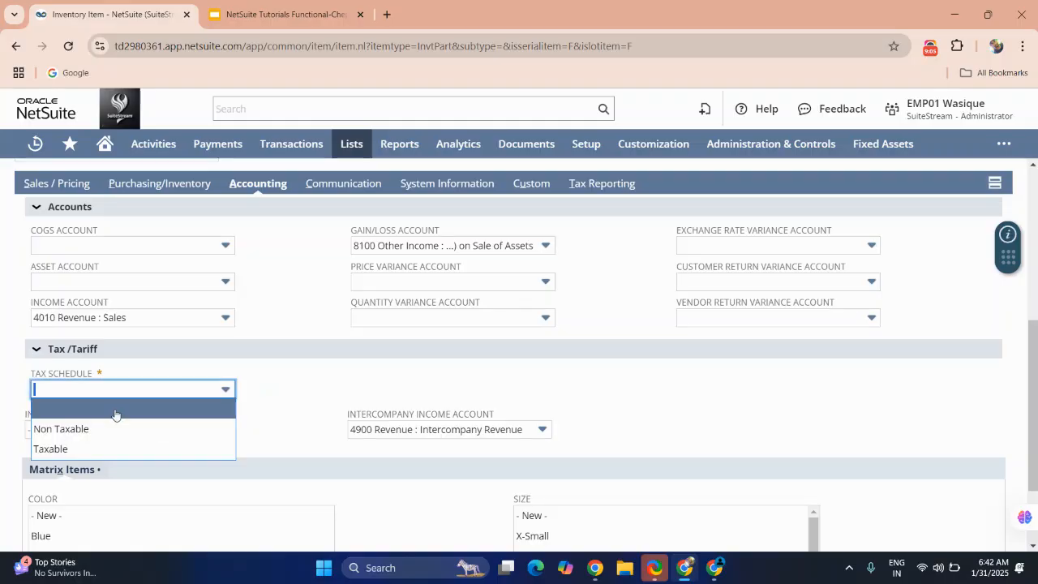
left_click(98, 447)
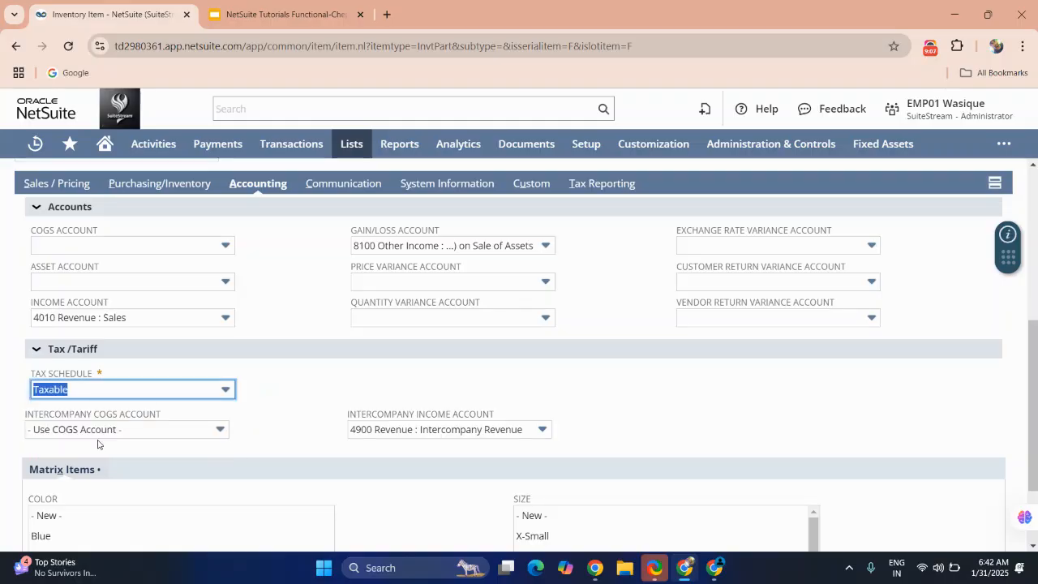
left_click(290, 389)
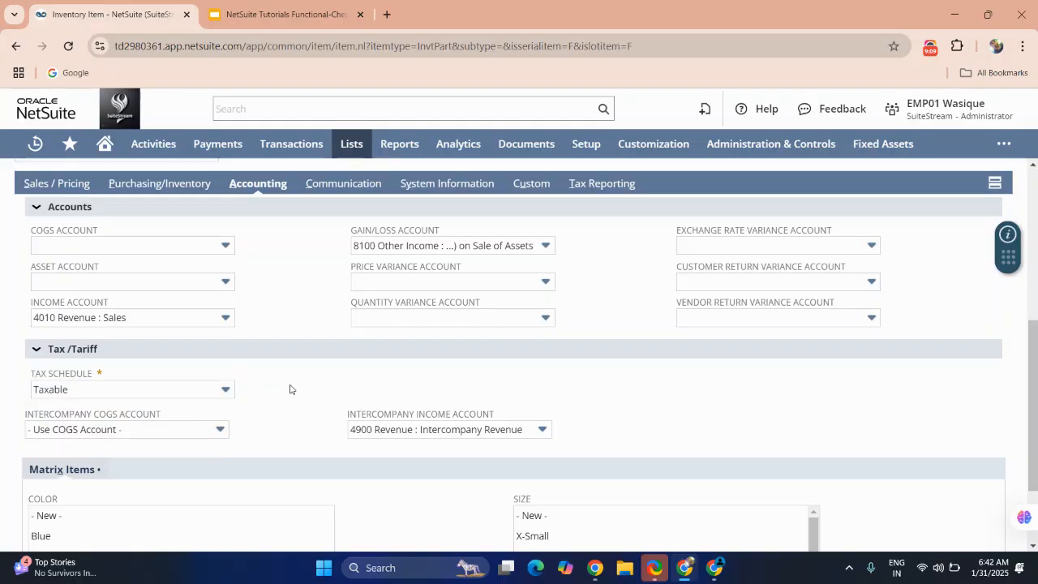
Step: Look over the remaining accounting fields, the communication user notes and the custom section of the item
scroll(290, 389, "down", 2)
scroll(291, 389, "up", 3)
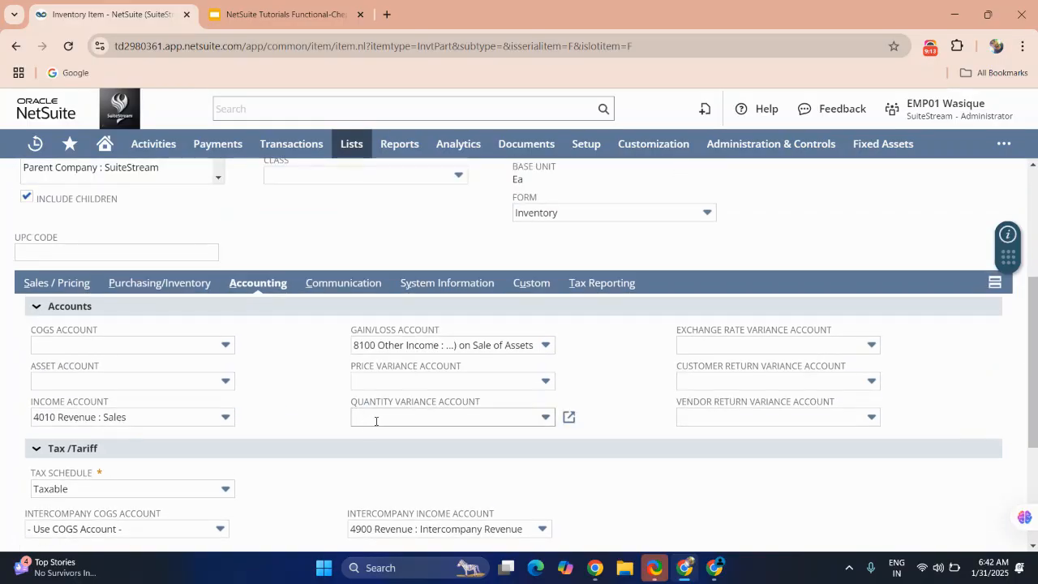
scroll(281, 411, "up", 1)
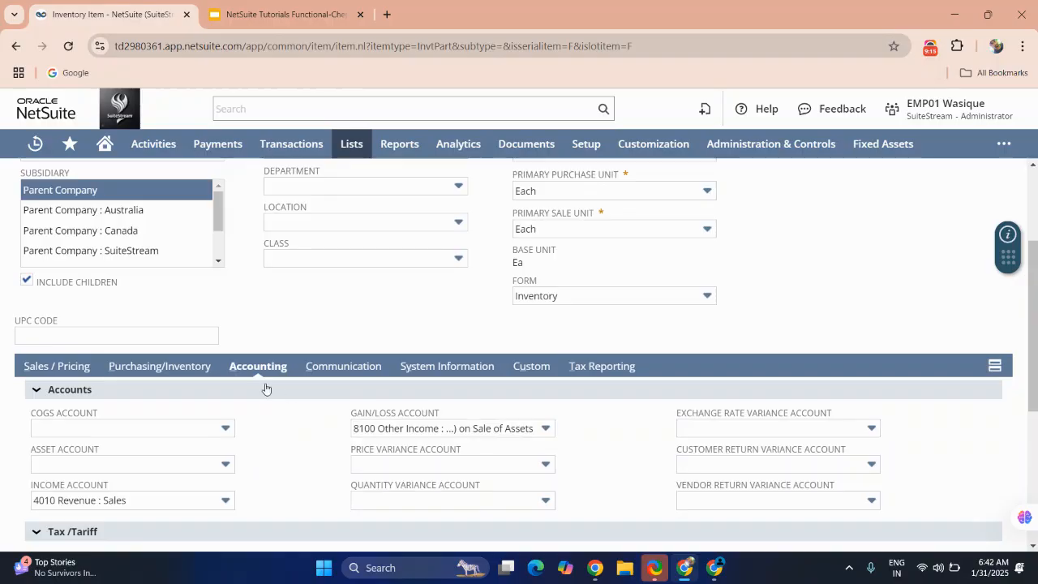
left_click(338, 369)
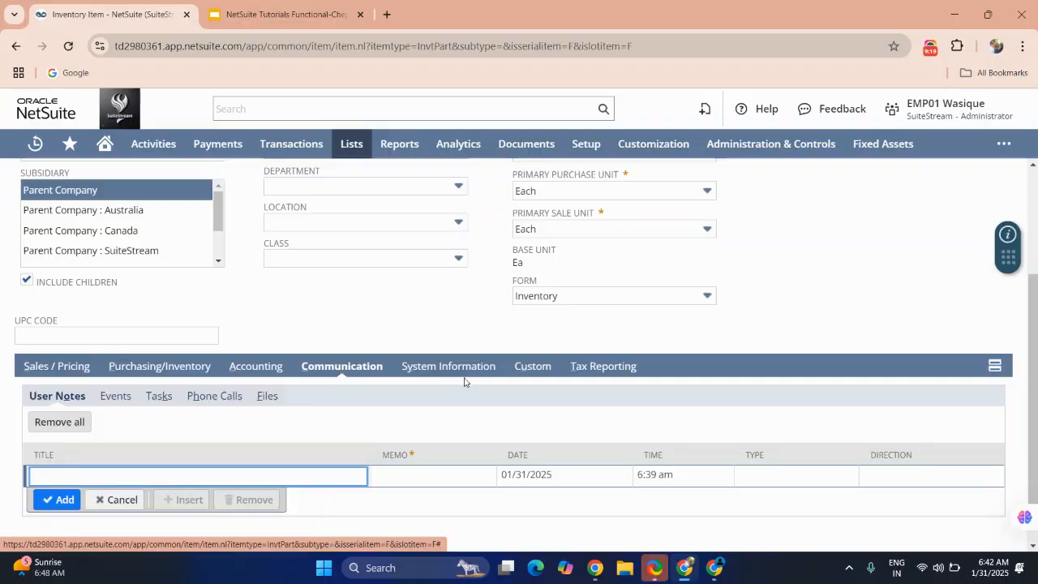
left_click(512, 369)
scroll(324, 260, "up", 2)
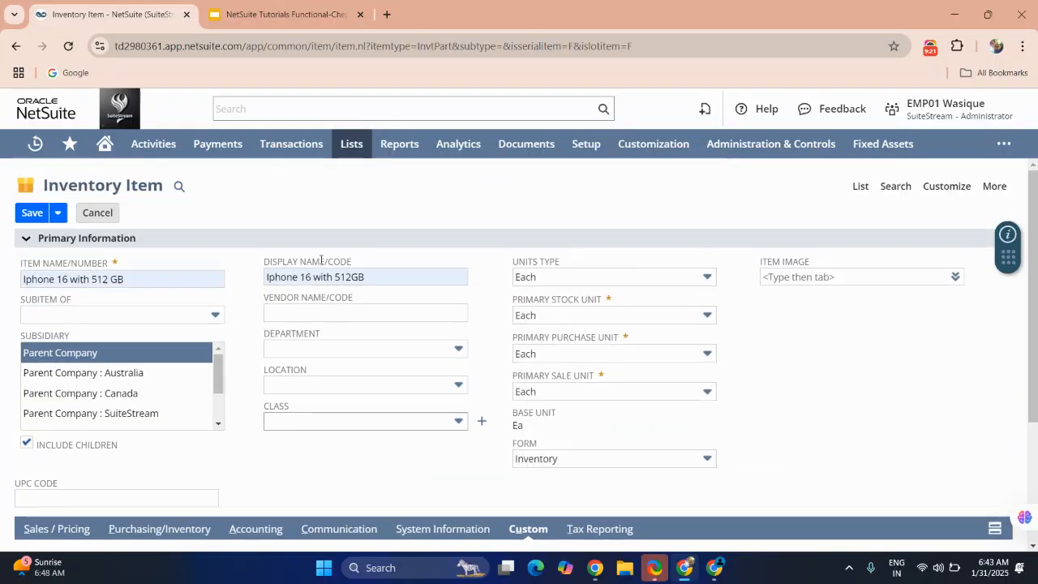
Step: Cancel the new inventory item and return to the existing LapTop Mac Book Pro item record
left_click(99, 213)
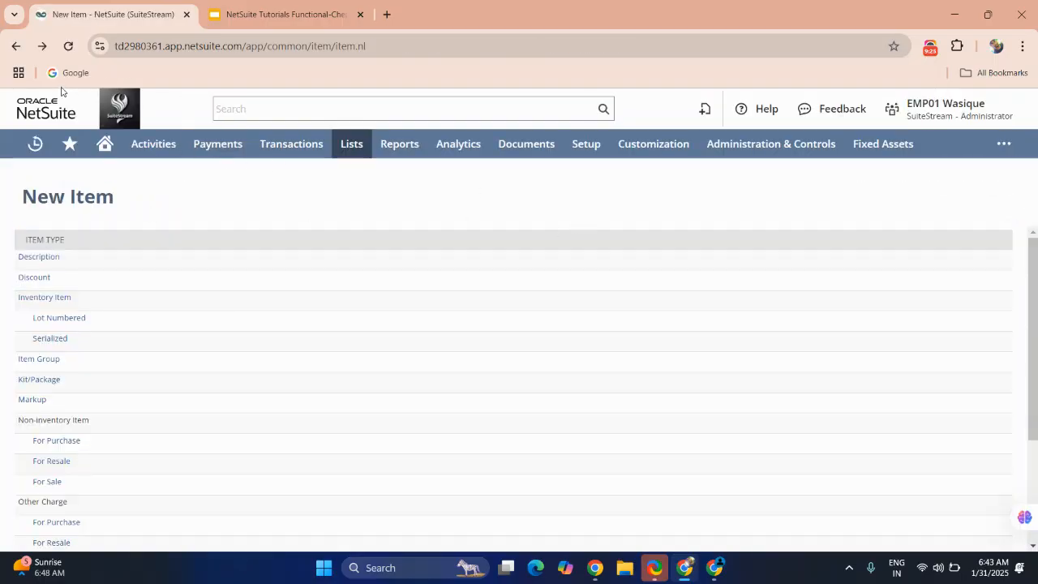
left_click(15, 46)
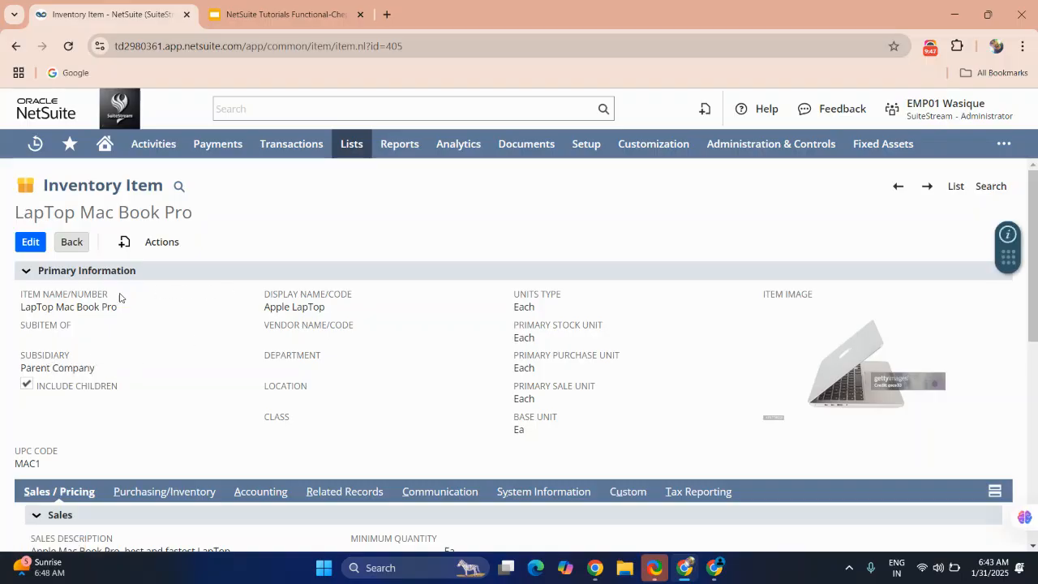
Step: Examine the LapTop Mac Book Pro item's primary information, including its display name, units and item image
triple_click(79, 318)
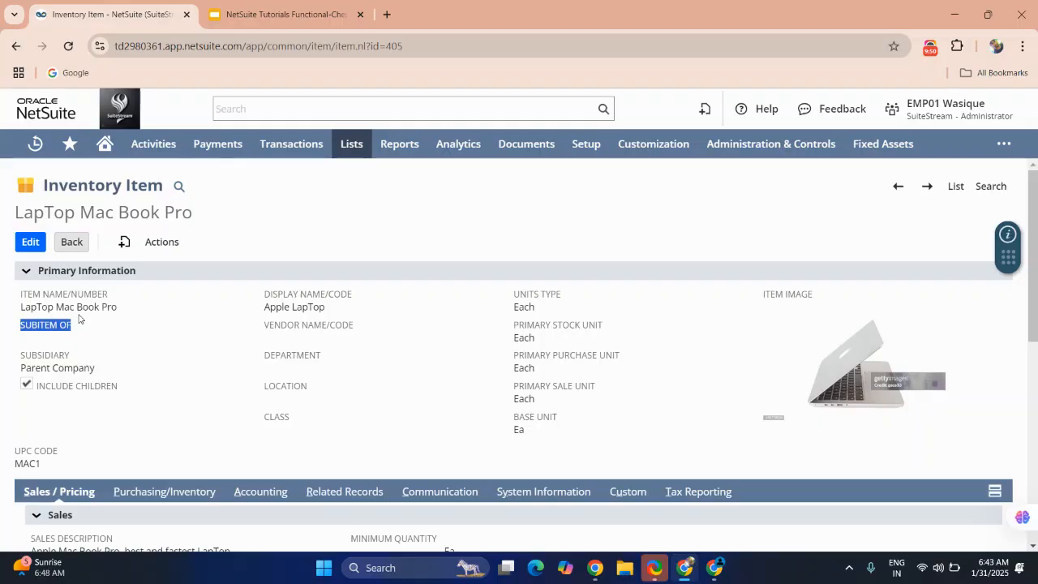
triple_click(291, 307)
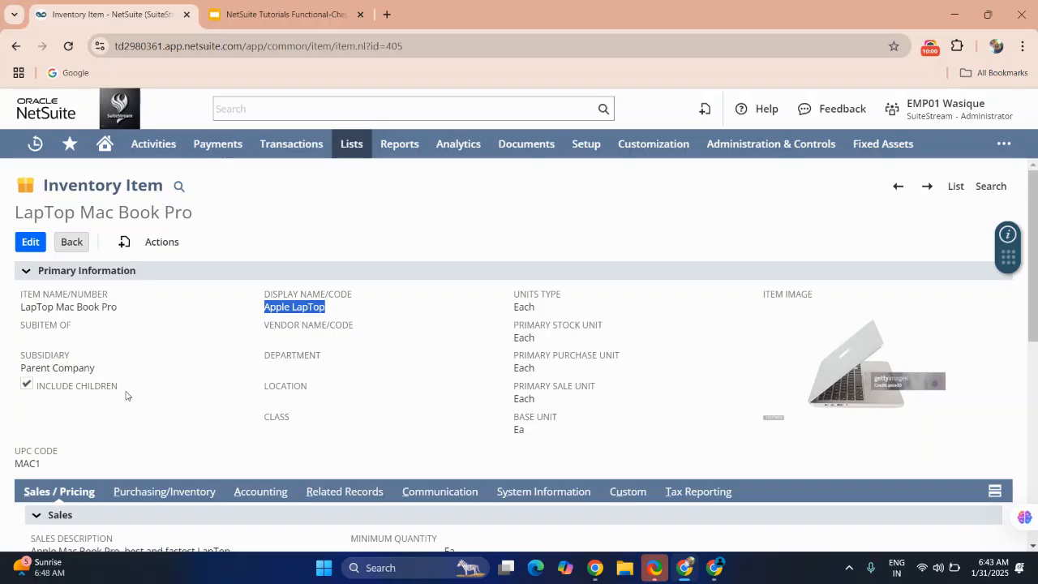
scroll(125, 394, "down", 1)
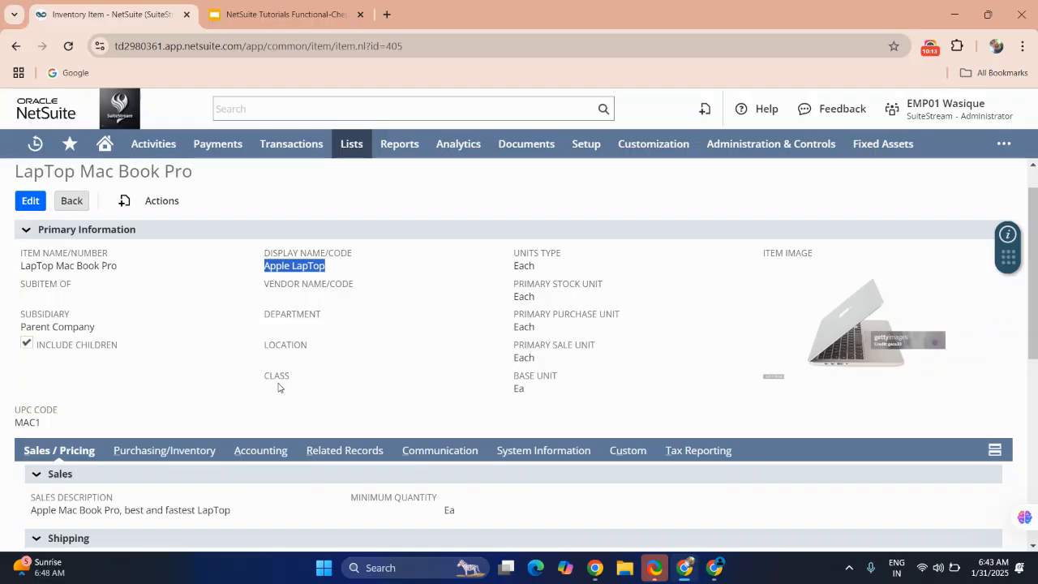
left_click(351, 412)
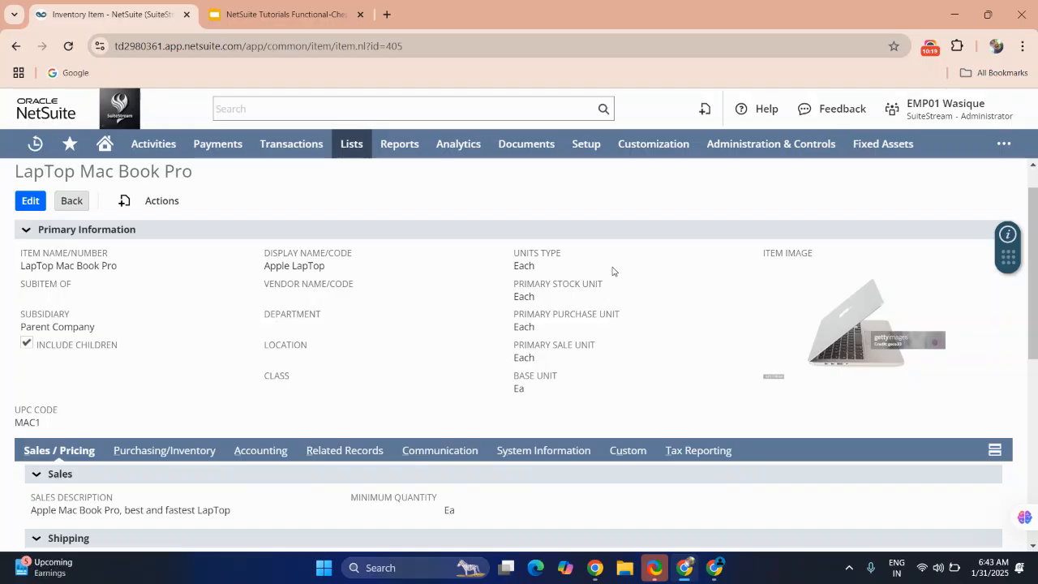
left_click(850, 347)
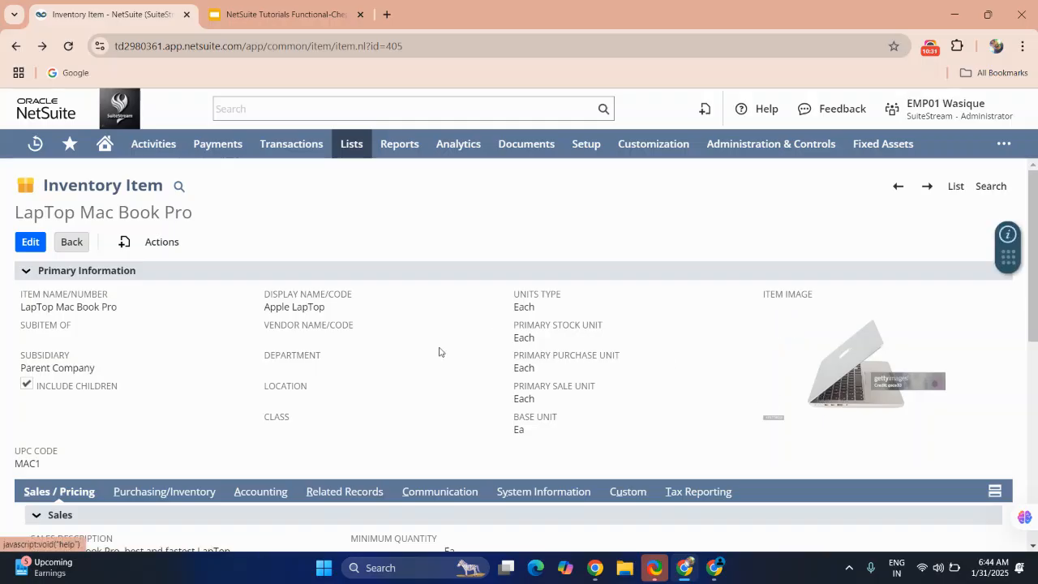
Step: Examine the LapTop Mac Book Pro item's sales description, shipping details and US Dollar price levels
scroll(411, 368, "down", 3)
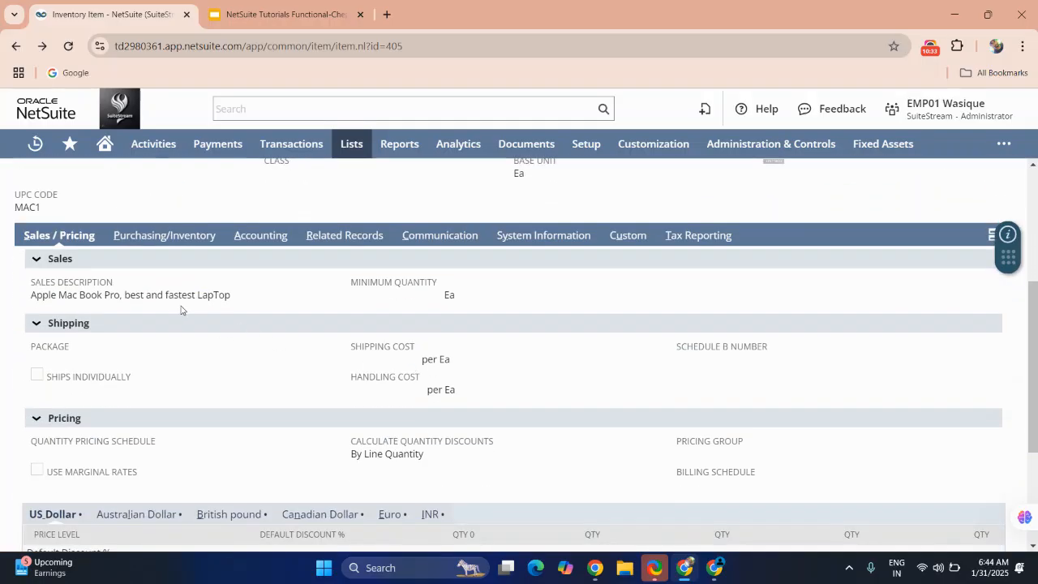
triple_click(173, 299)
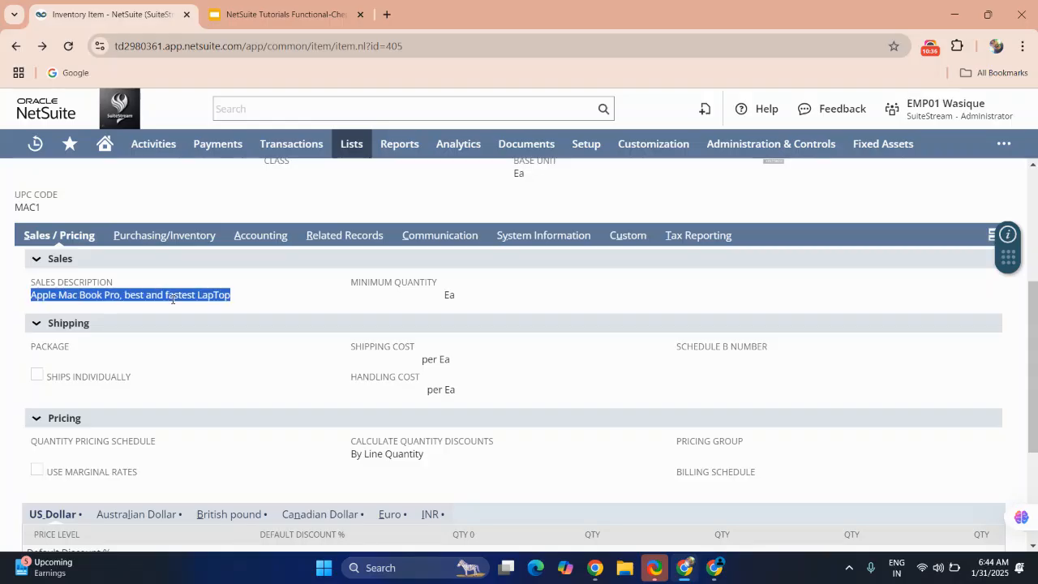
scroll(208, 359, "down", 3)
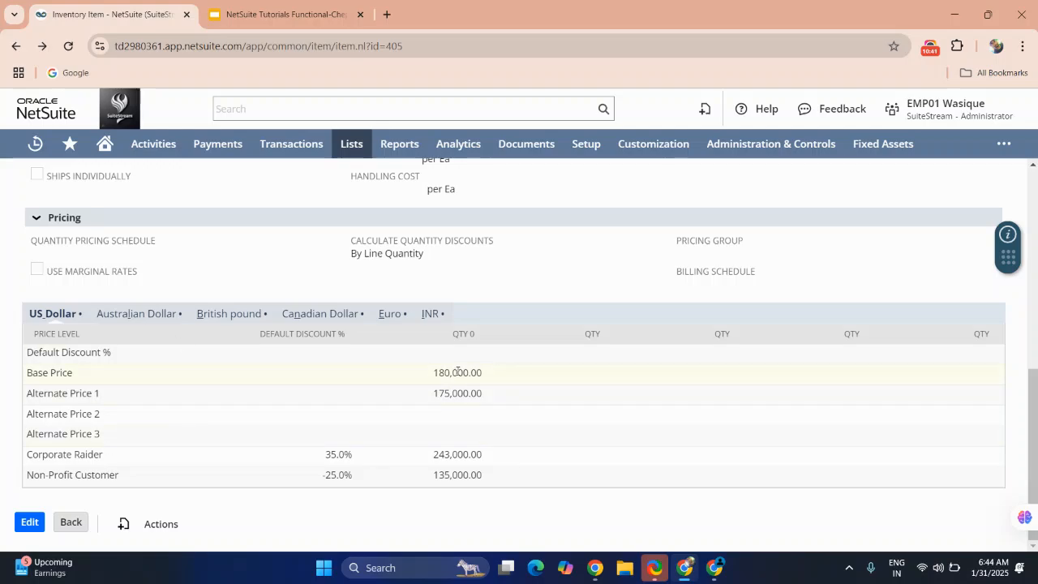
Step: Review the item's US Dollar Alternate Price 1 and its INR price levels
double_click(452, 394)
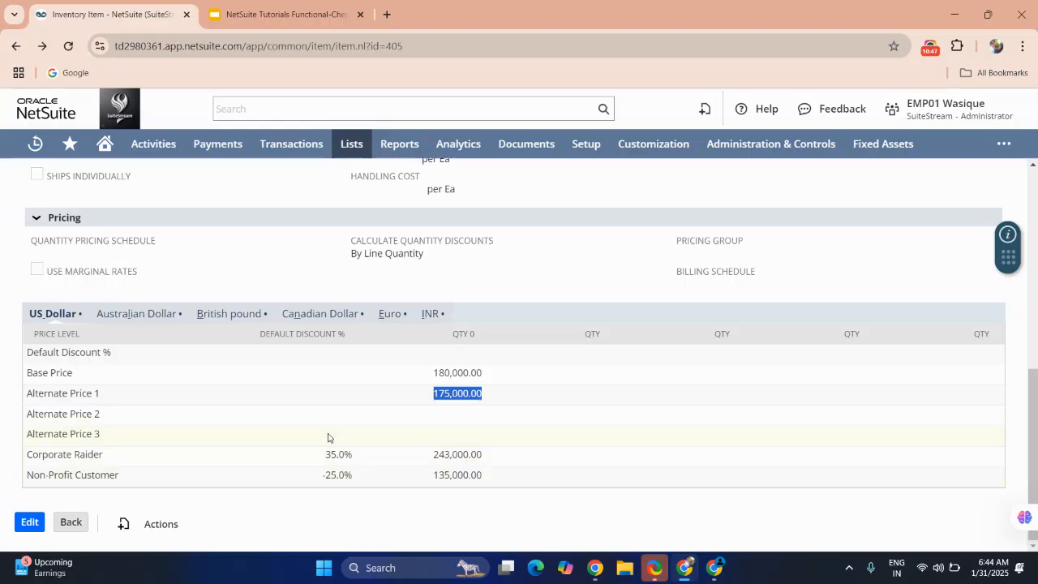
left_click(428, 315)
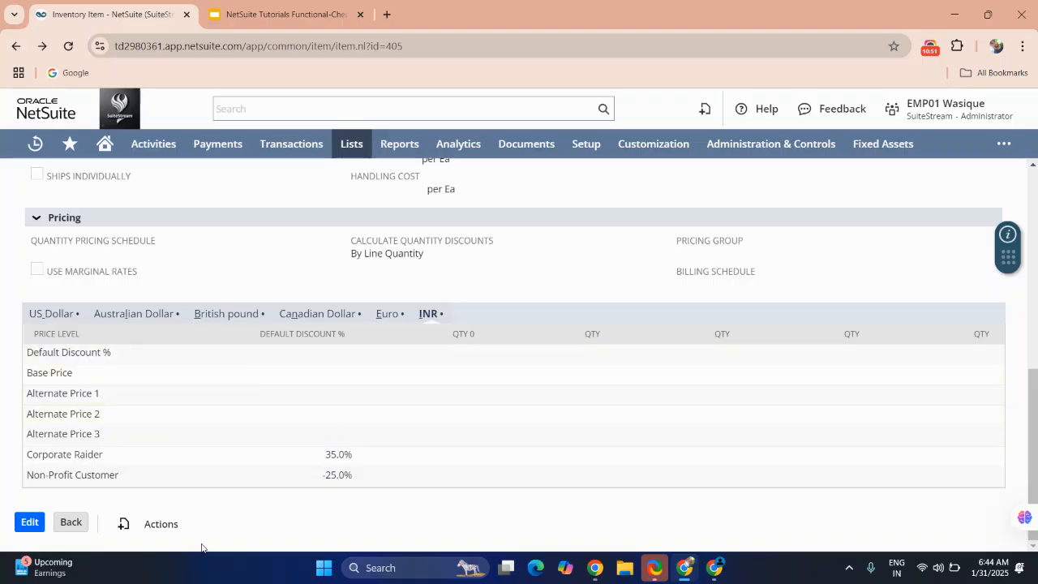
left_click(929, 47)
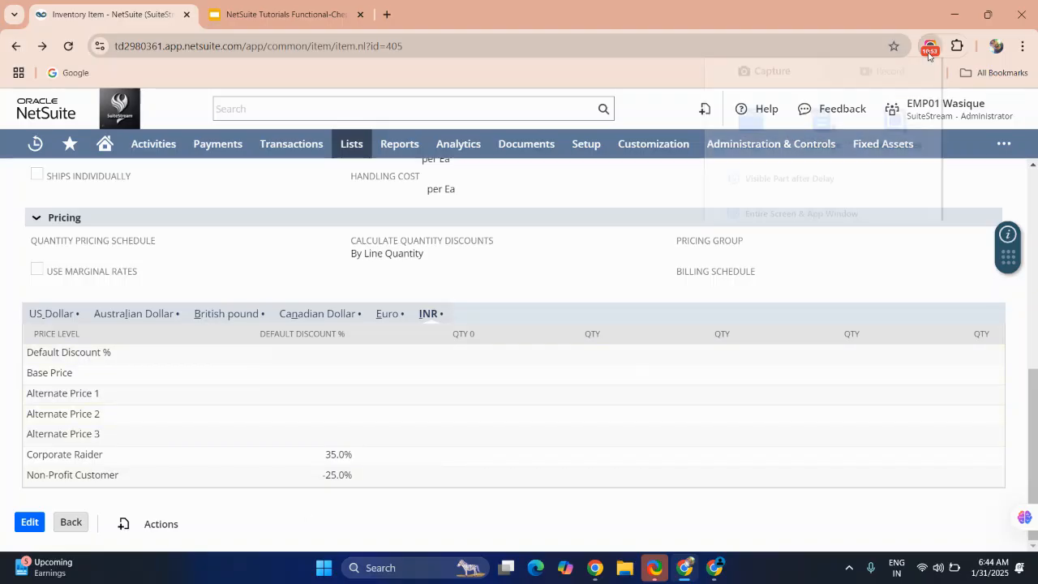
left_click(636, 259)
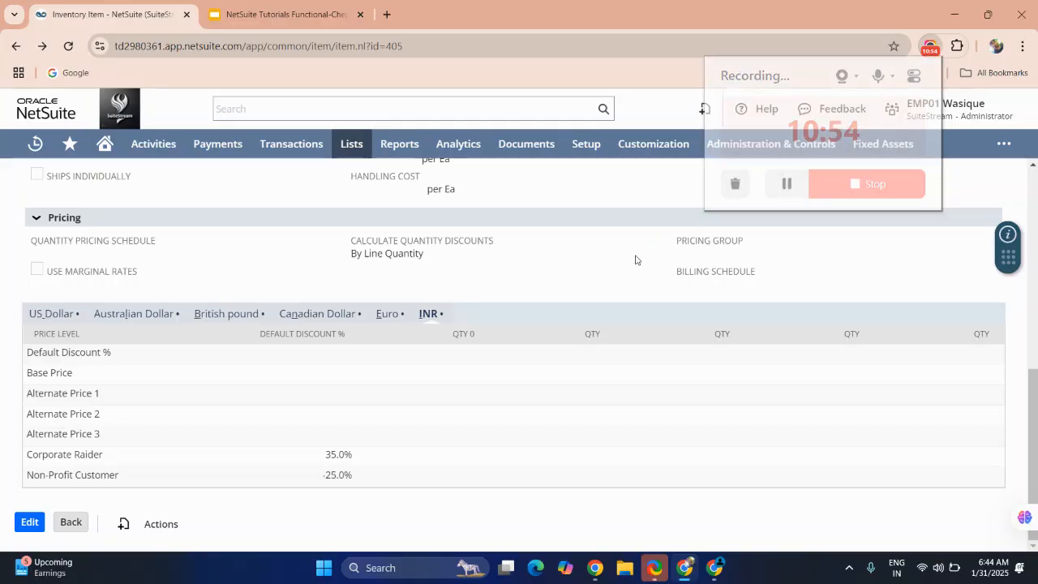
Step: Open the LapTop Mac Book Pro item for editing and show its INR price levels
scroll(637, 259, "up", 7)
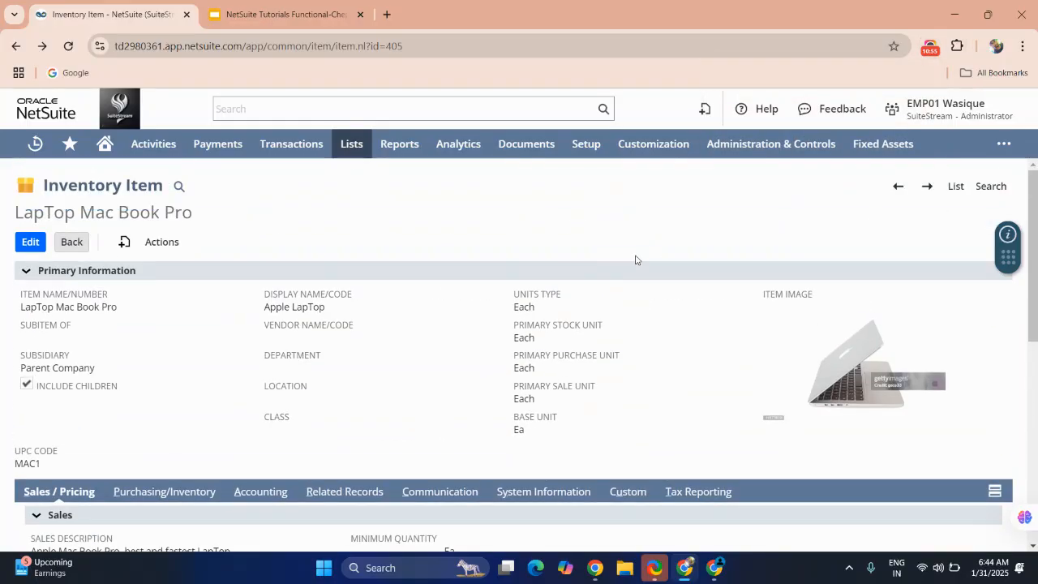
left_click(31, 244)
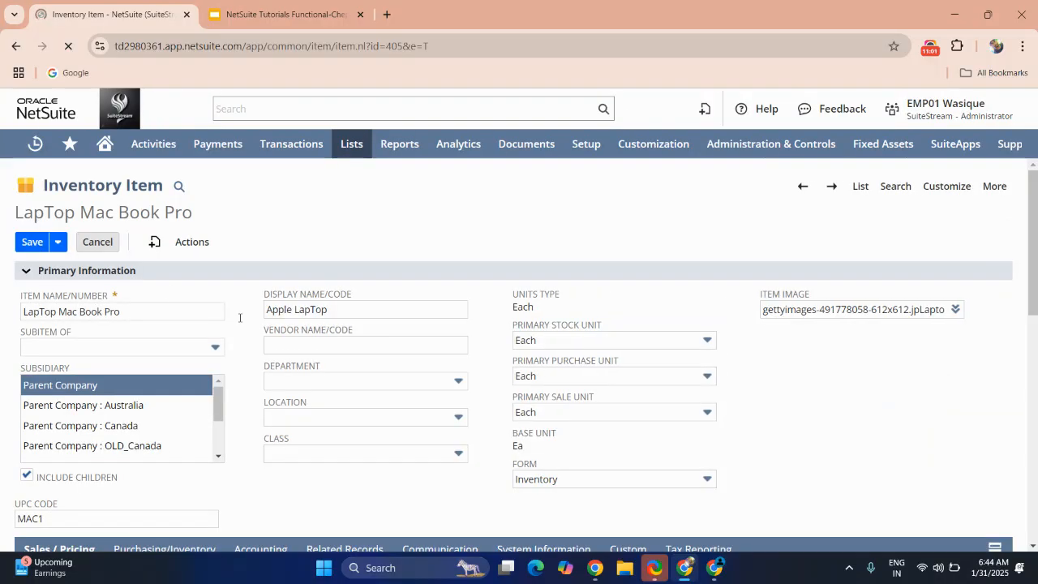
scroll(260, 333, "down", 6)
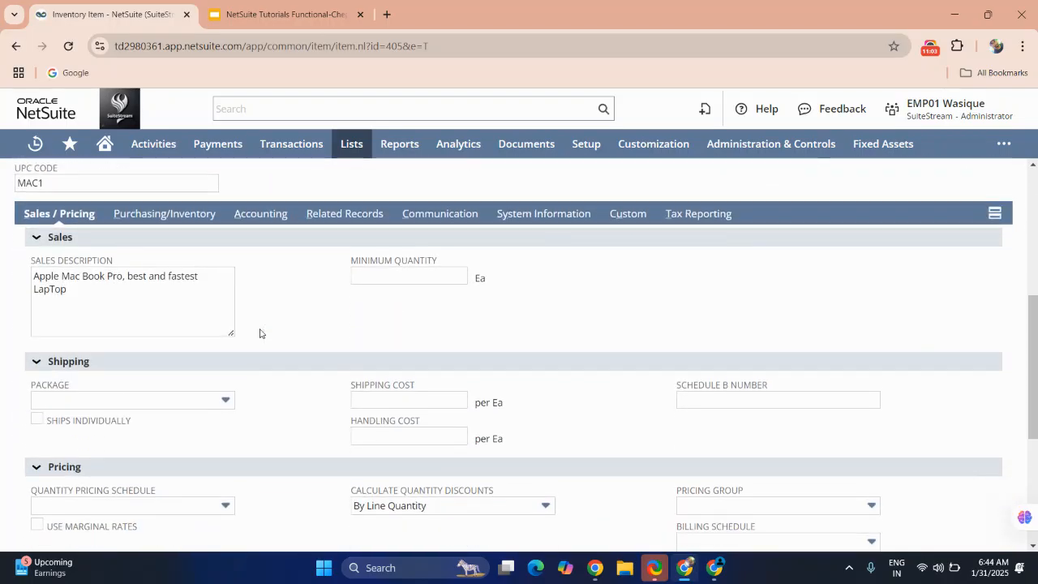
scroll(260, 333, "down", 1)
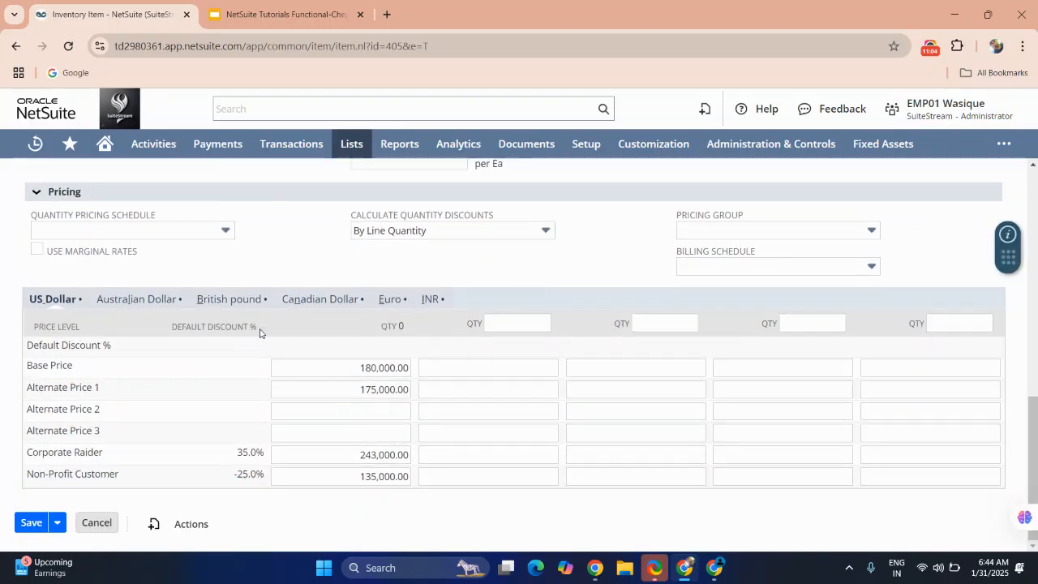
left_click(429, 299)
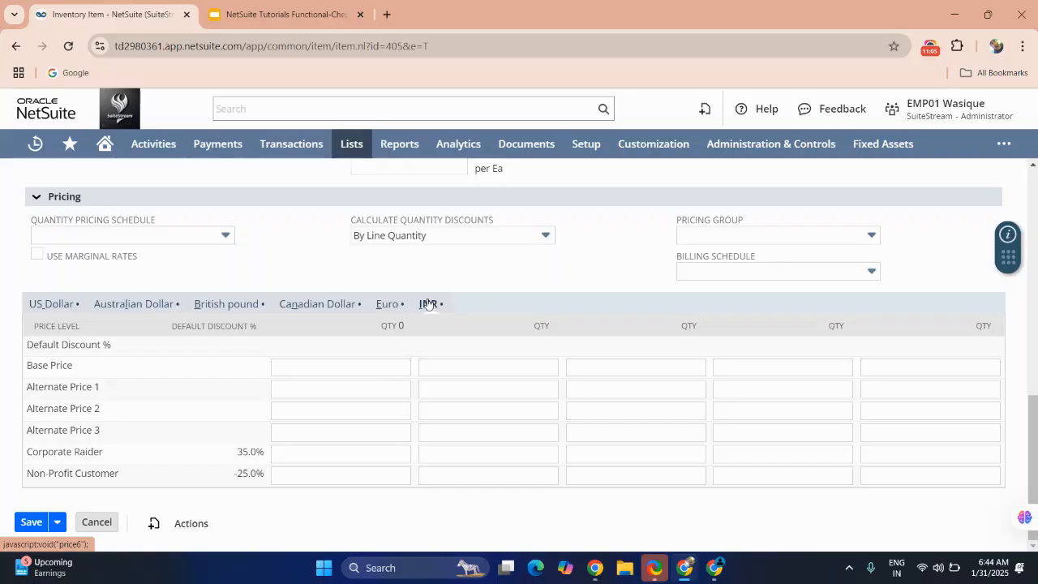
Step: Set the item's INR Base Price for quantity 0 to 190000
left_click(356, 368)
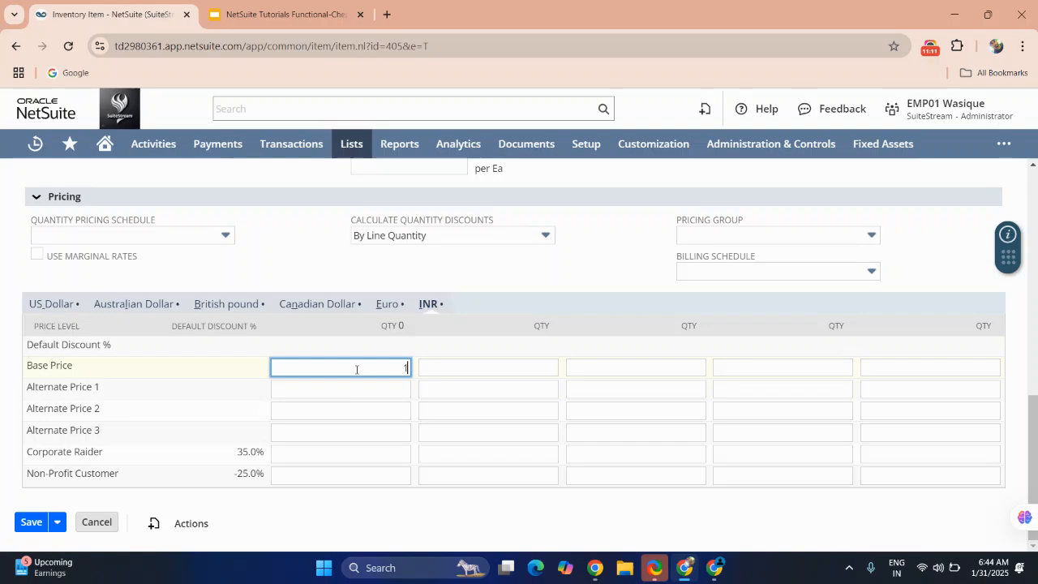
type("198")
key("BackSpace")
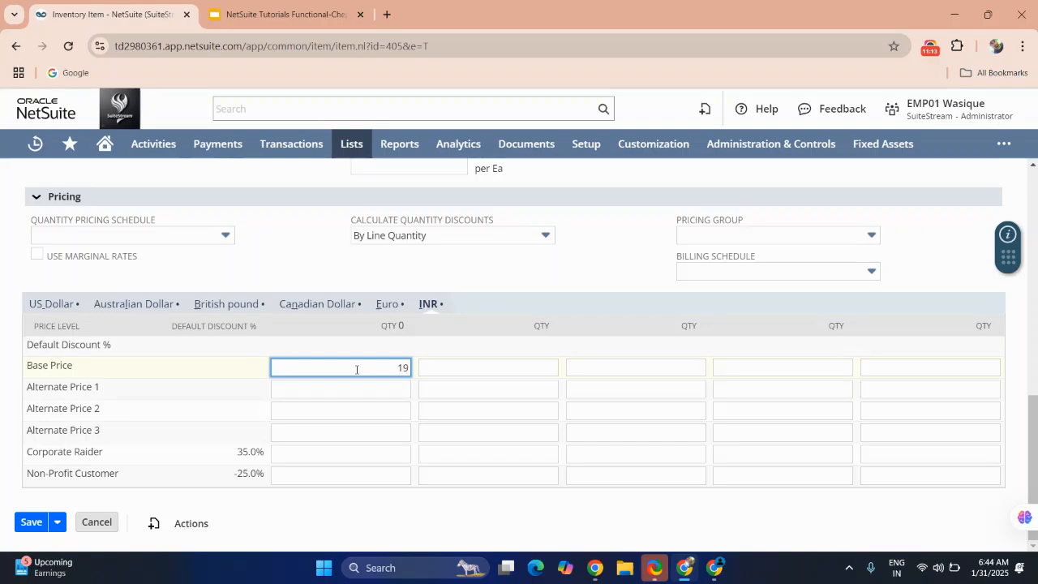
type("0000")
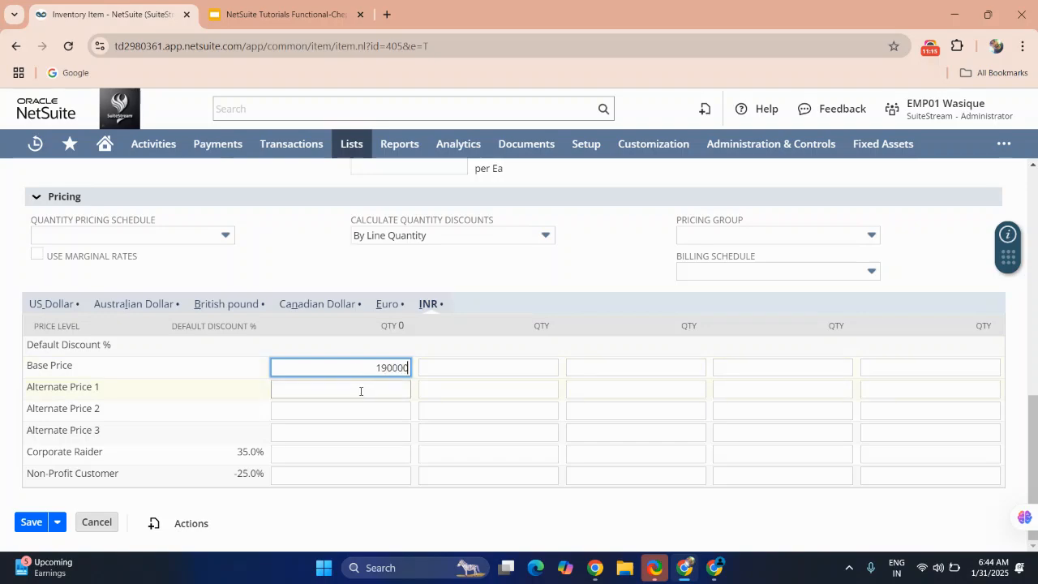
Step: Set the INR Alternate Price 1 to 185000, Alternate Price 2 to 180000 and Alternate Price 3 to 175,000
left_click(370, 393)
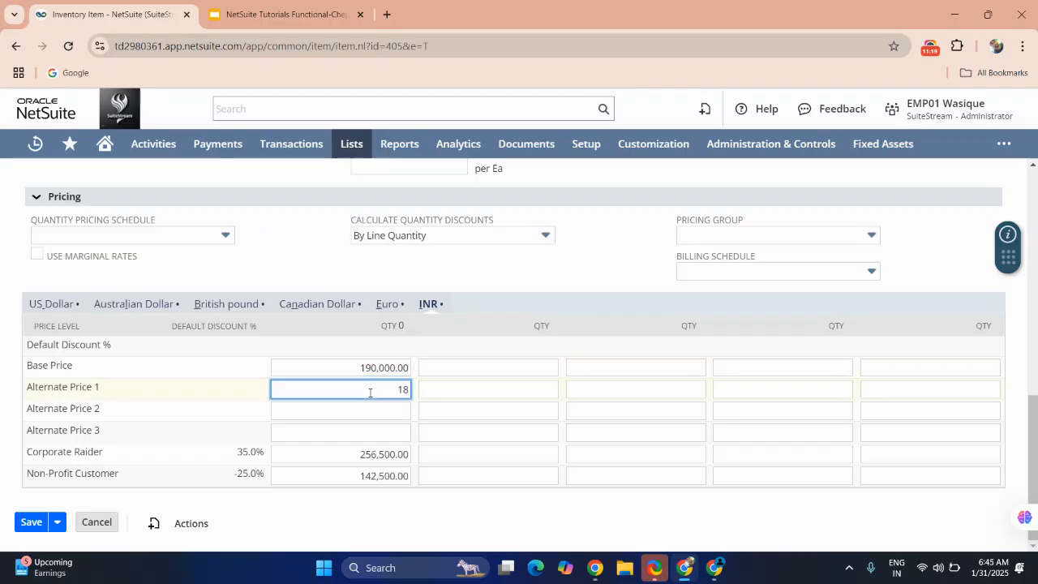
type("185000")
left_click(387, 411)
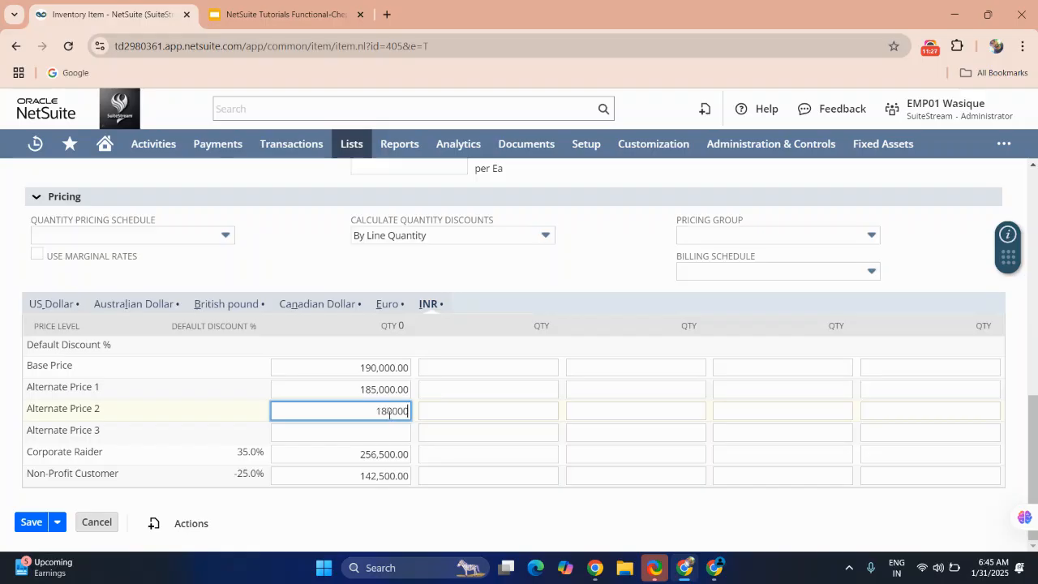
type("180000")
left_click(392, 435)
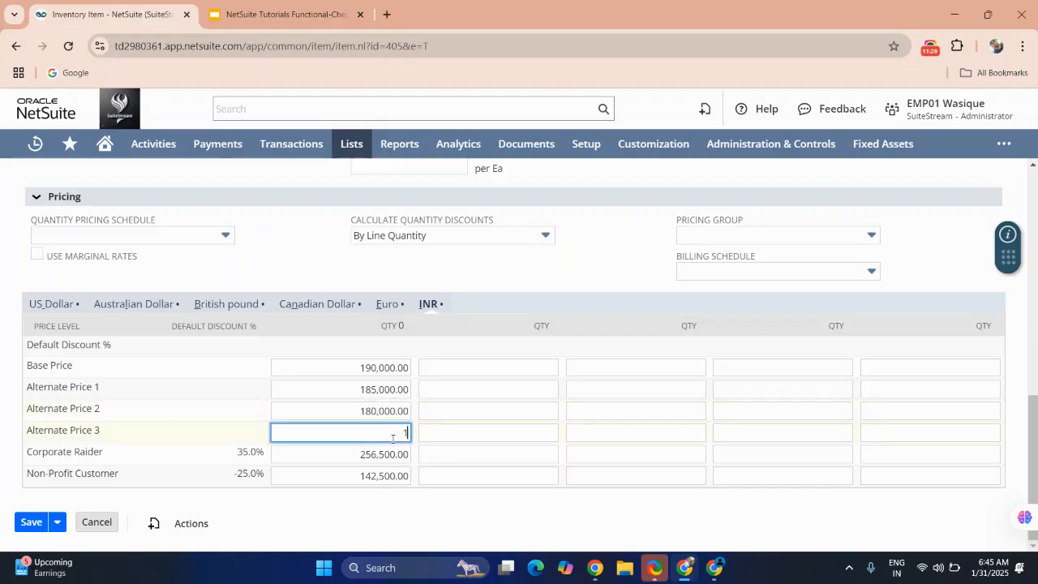
type("175,000")
left_click(399, 502)
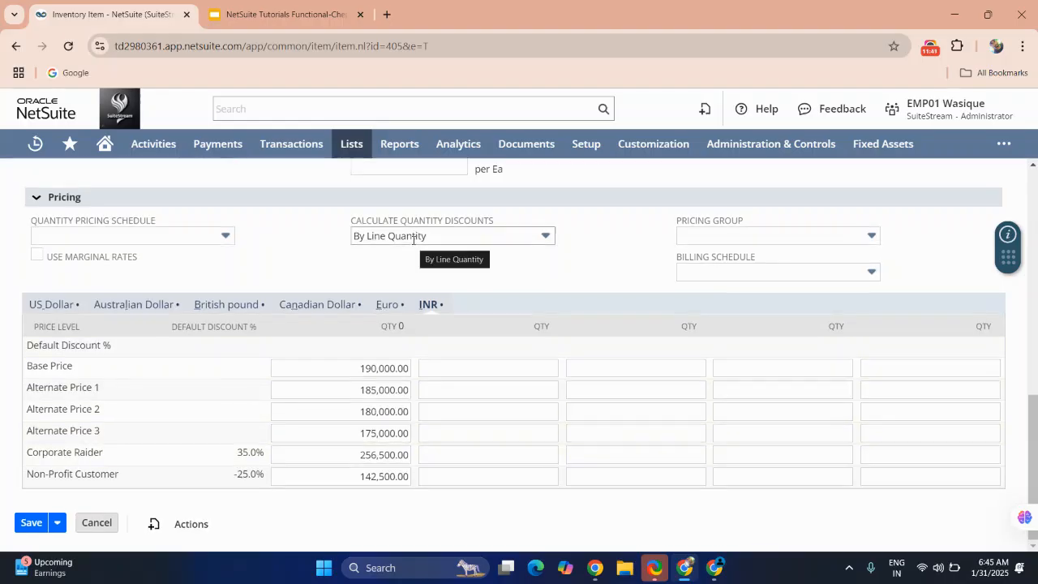
Step: Check the field help and the available options for Calculate Quantity Discounts without changing the selection
scroll(412, 239, "up", 3)
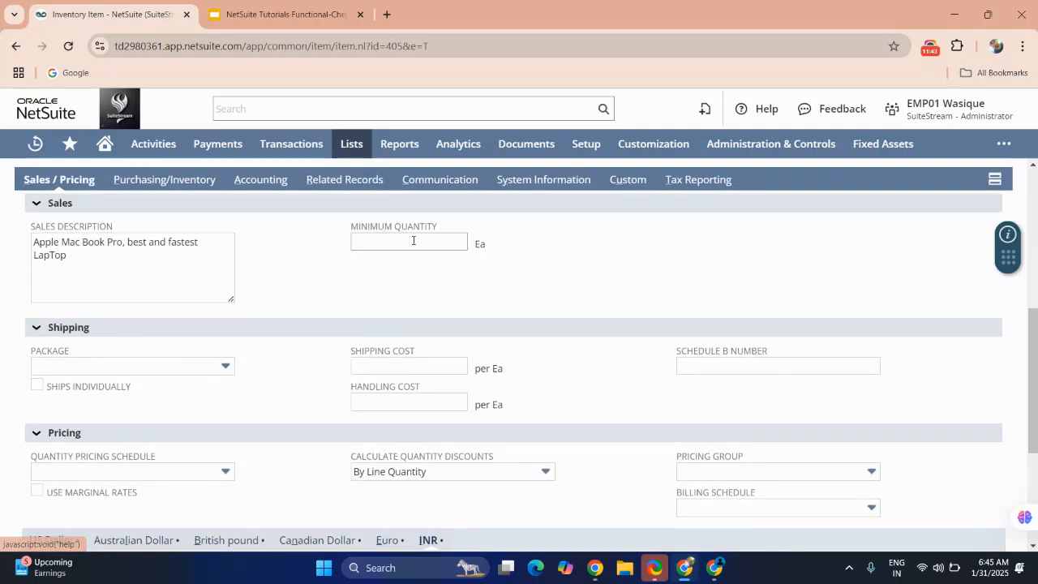
scroll(412, 244, "down", 2)
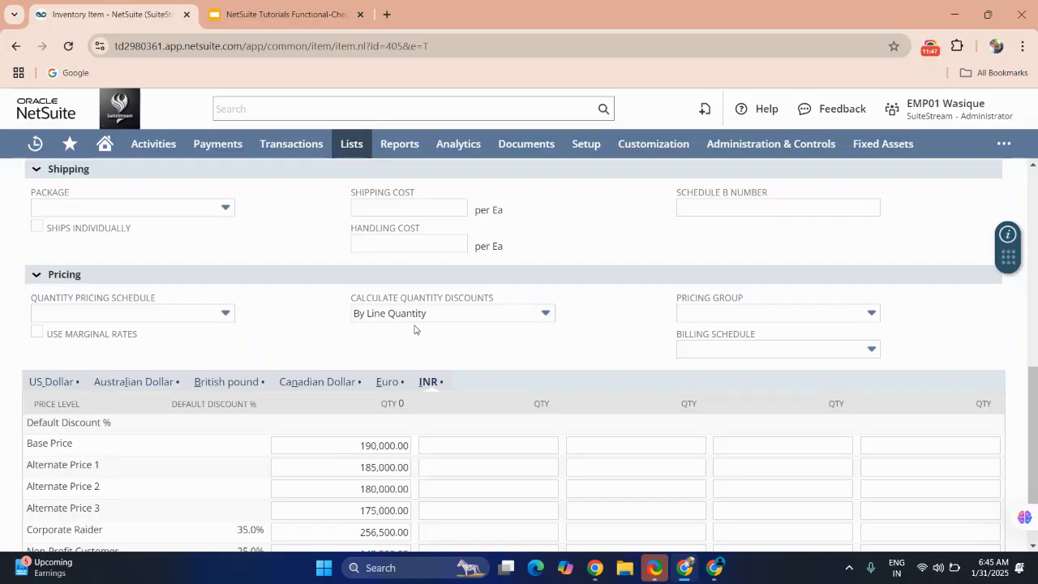
left_click(391, 299)
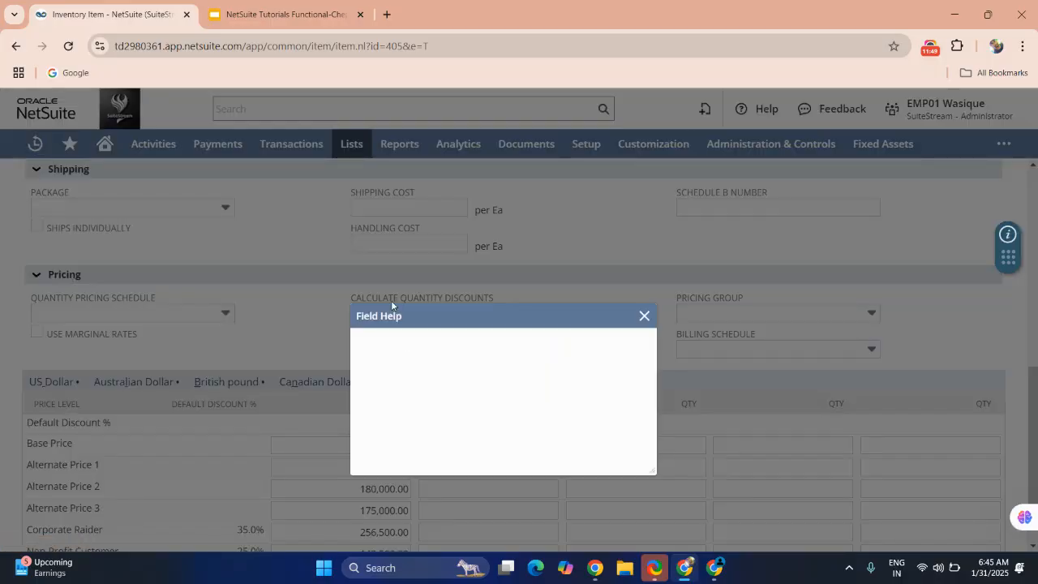
left_click(643, 316)
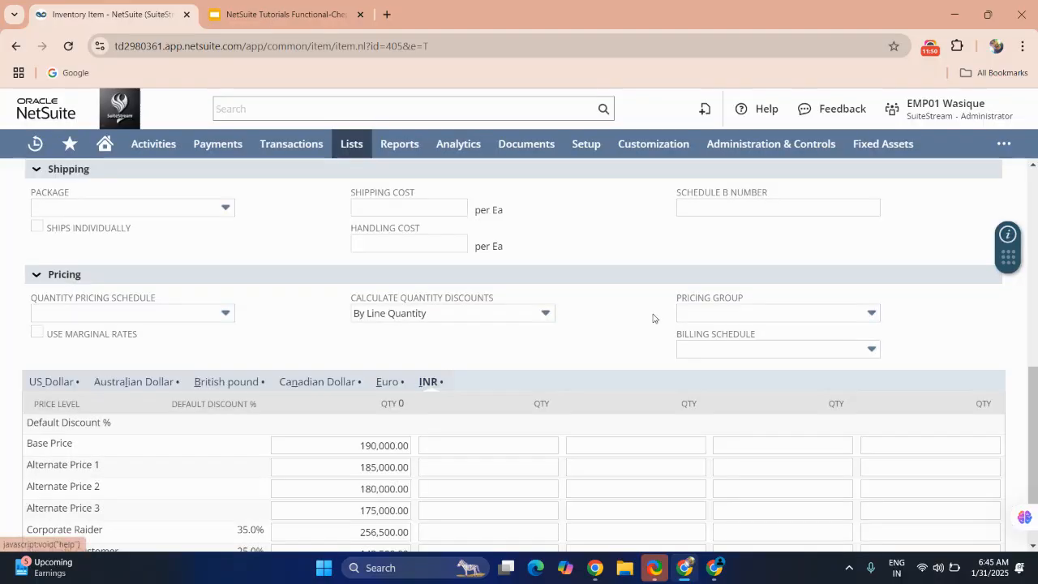
left_click(514, 319)
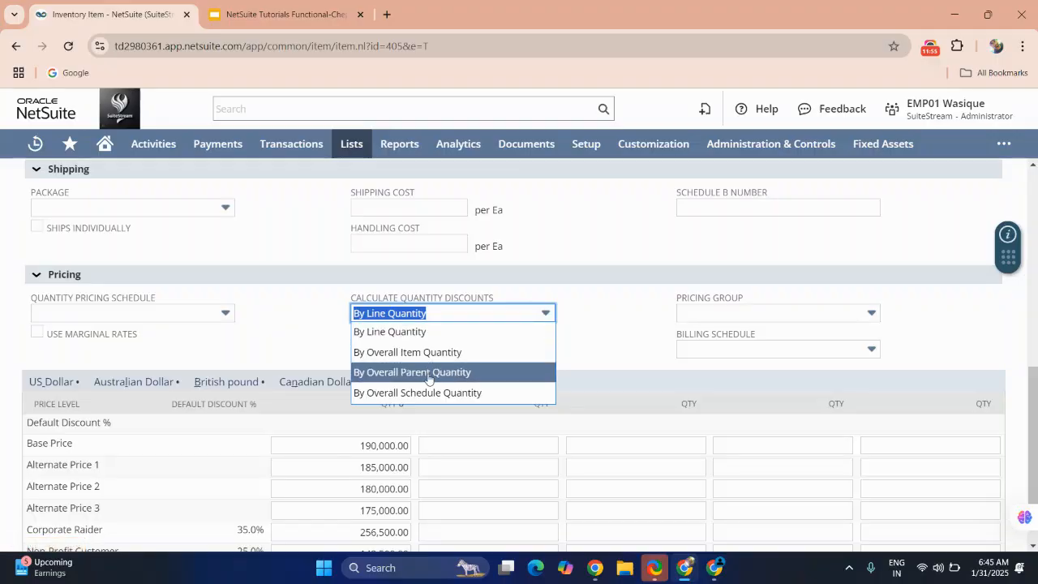
left_click(317, 303)
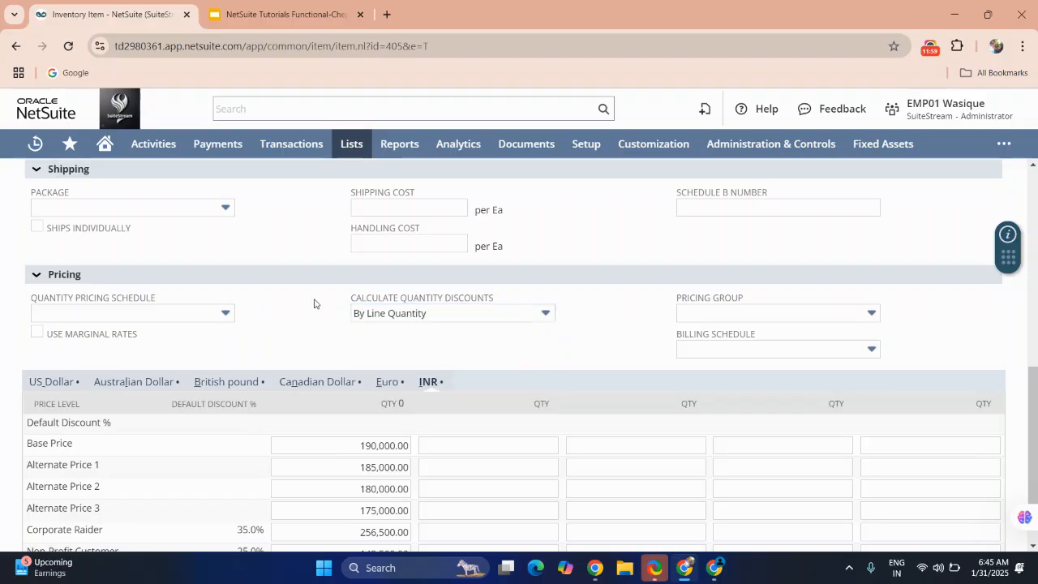
Step: Examine the item's accounting details, including its accounts, tax schedule and matrix item options
scroll(284, 316, "up", 2)
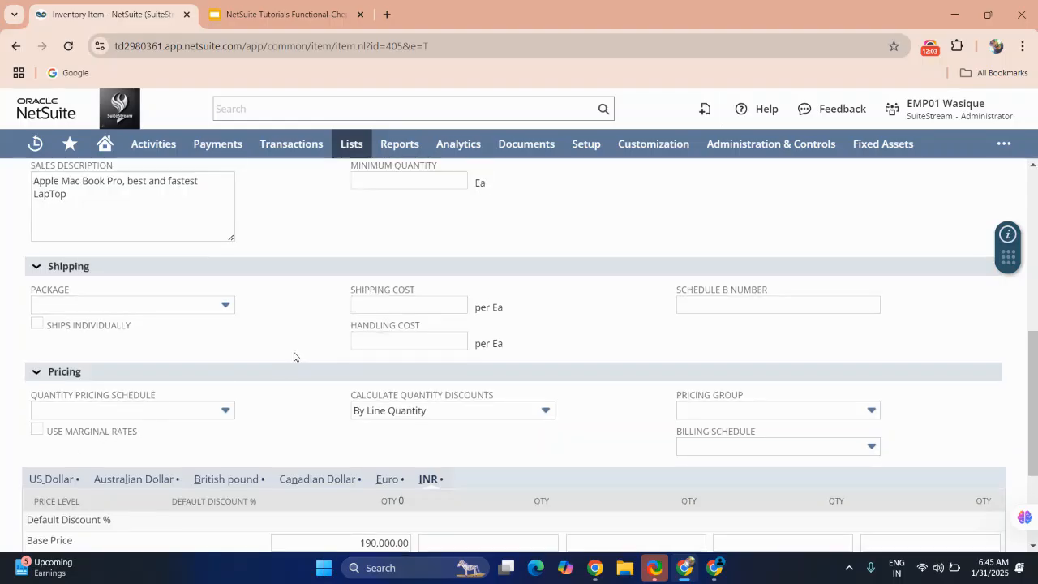
scroll(294, 357, "up", 3)
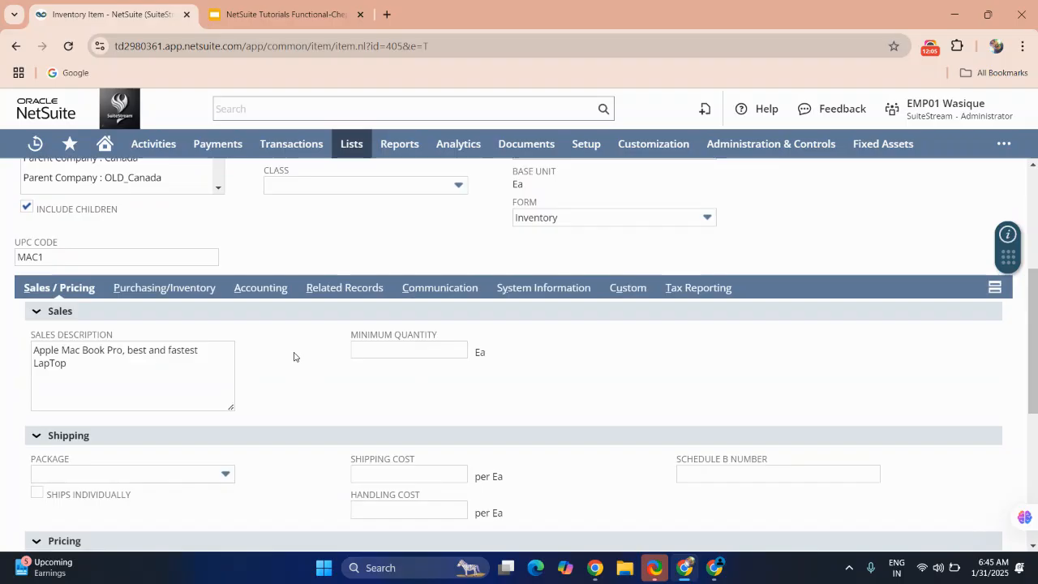
scroll(294, 357, "up", 1)
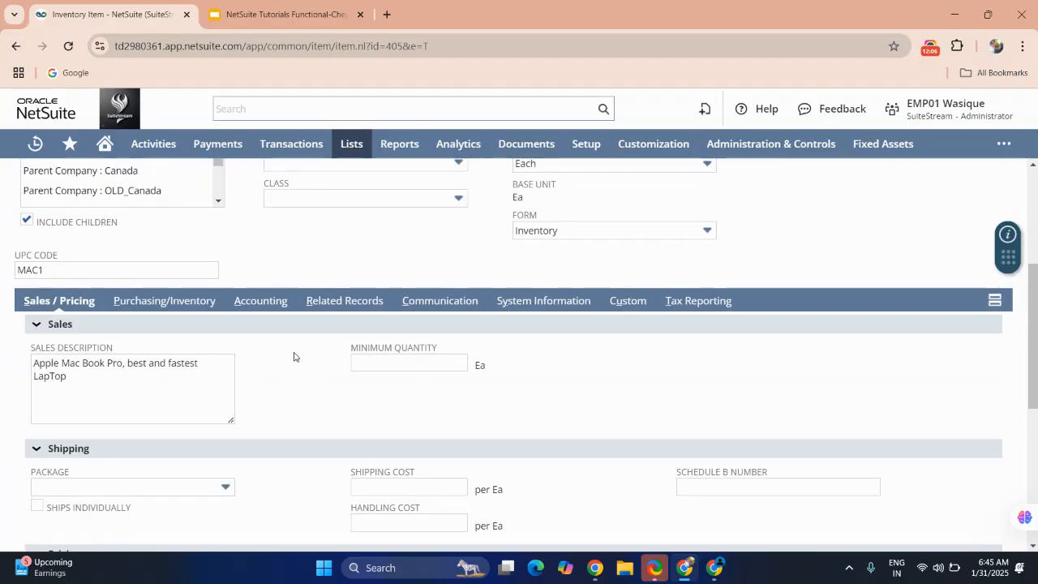
left_click(261, 302)
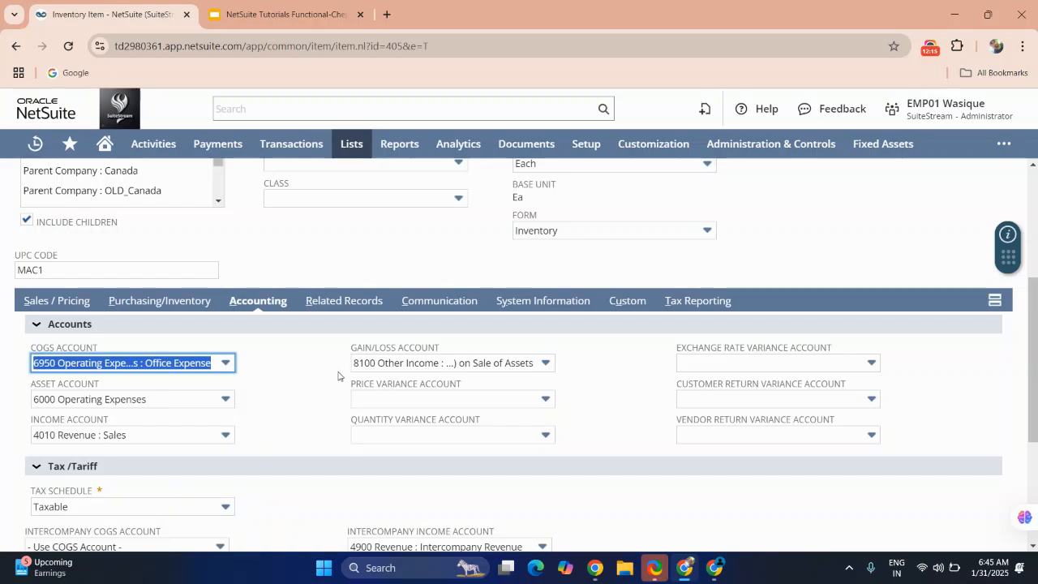
scroll(315, 370, "down", 3)
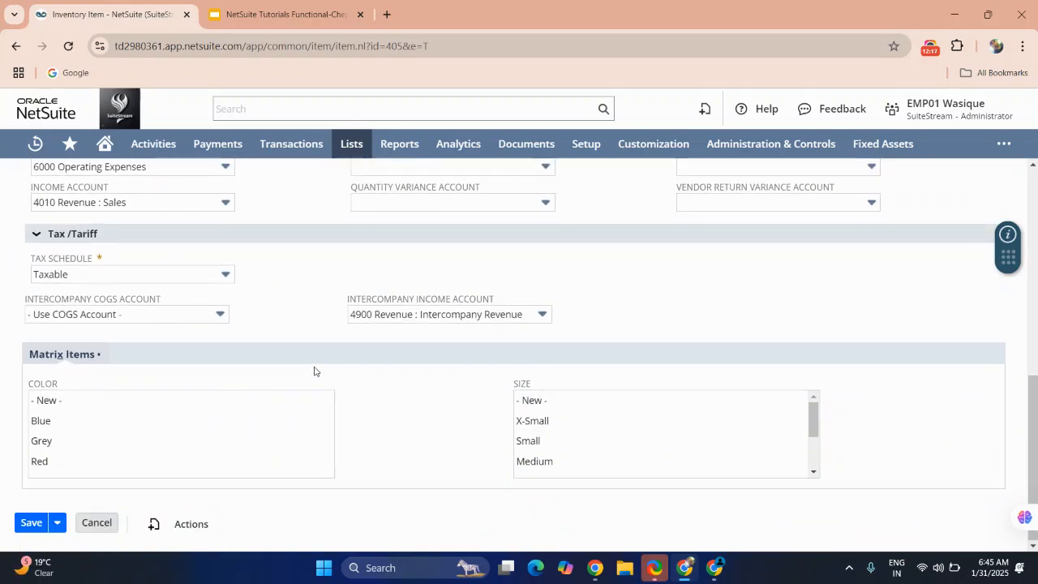
scroll(315, 371, "up", 3)
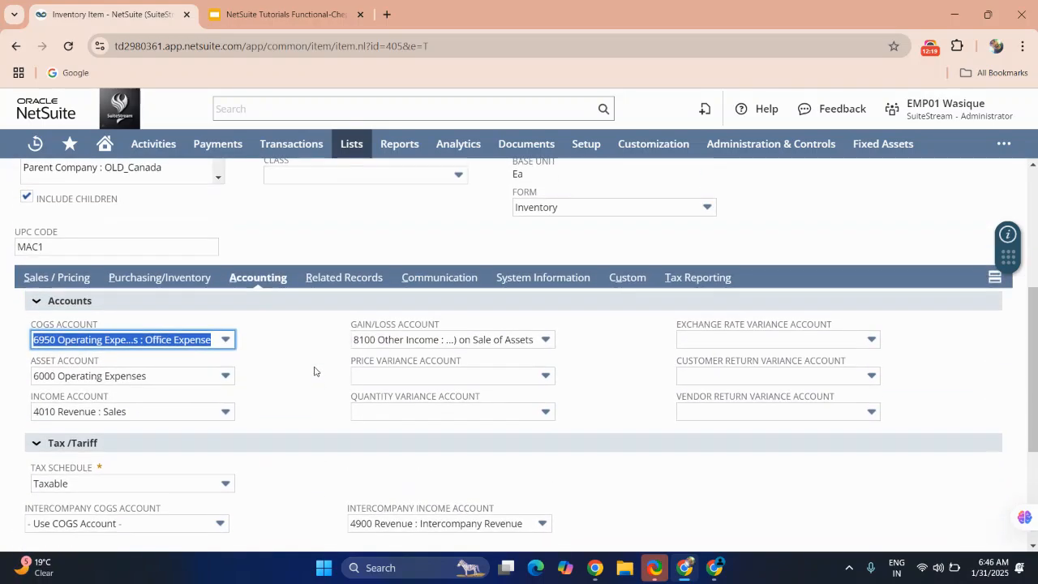
Step: Save the LapTop Mac Book Pro item with its new INR prices
scroll(315, 370, "up", 3)
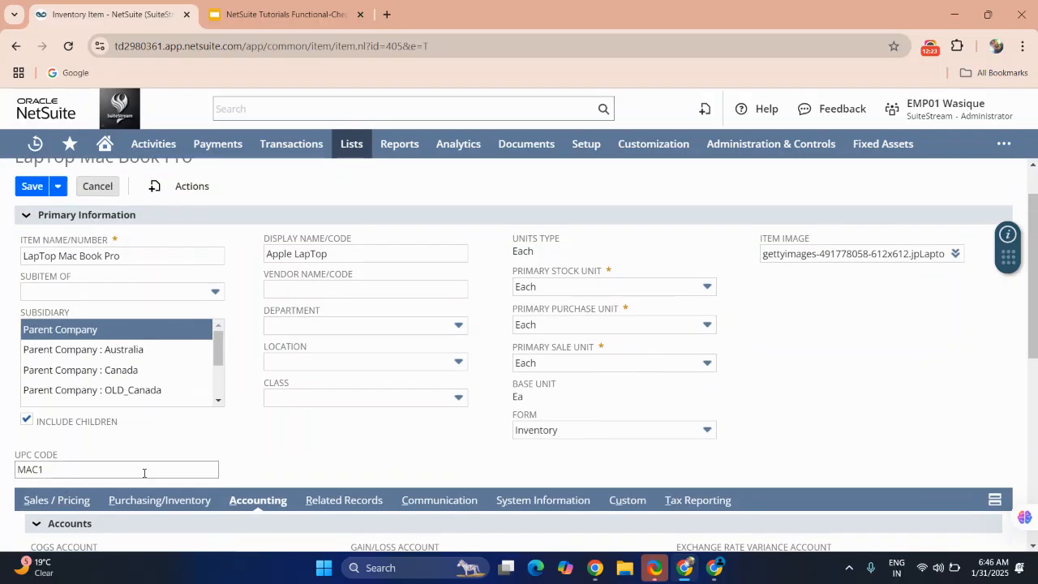
scroll(235, 385, "up", 1)
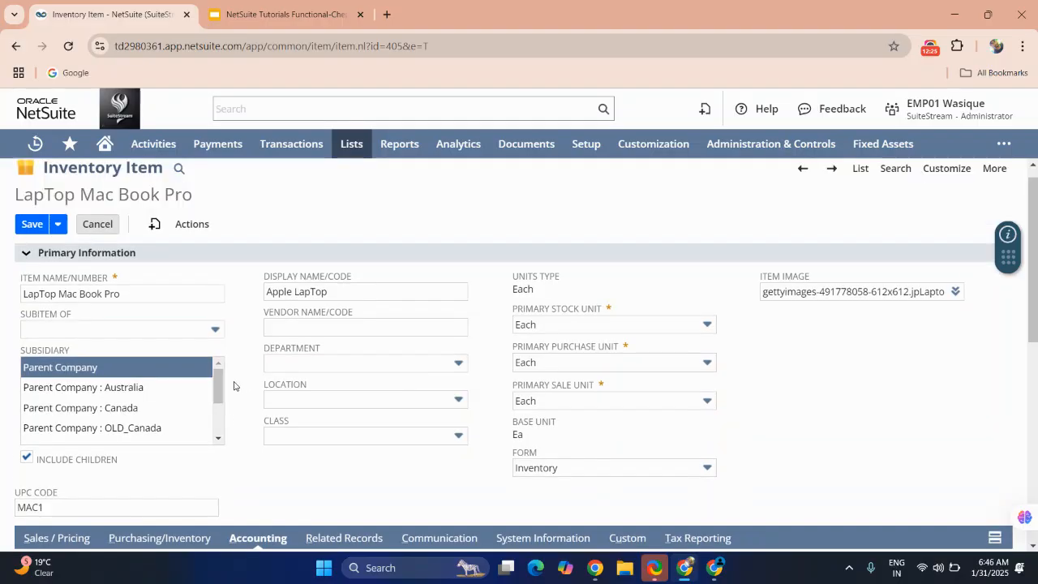
left_click(37, 242)
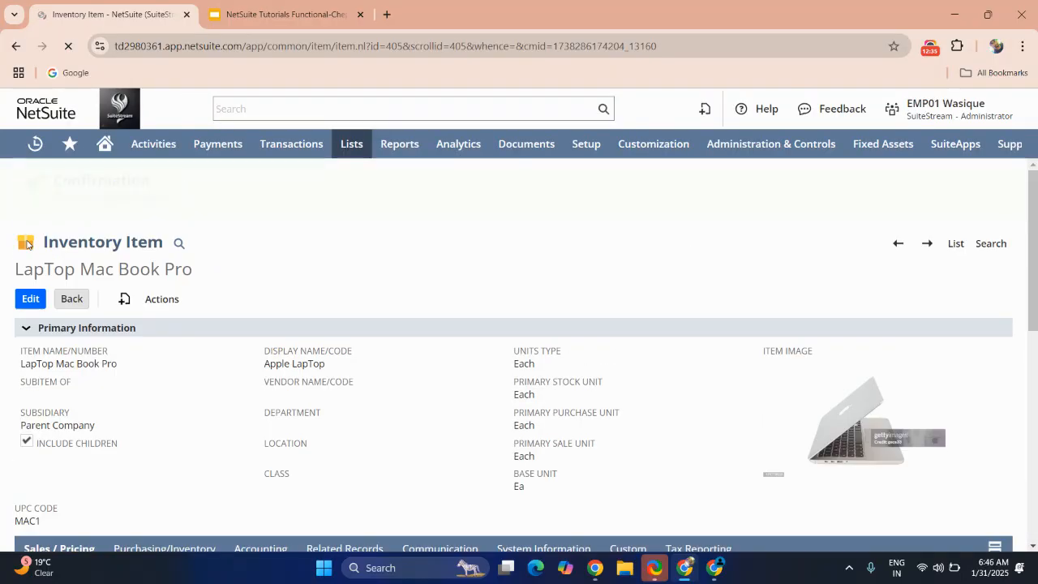
Step: Reopen the item for editing and bring up the File Cabinet in a separate browser tab
left_click(29, 297)
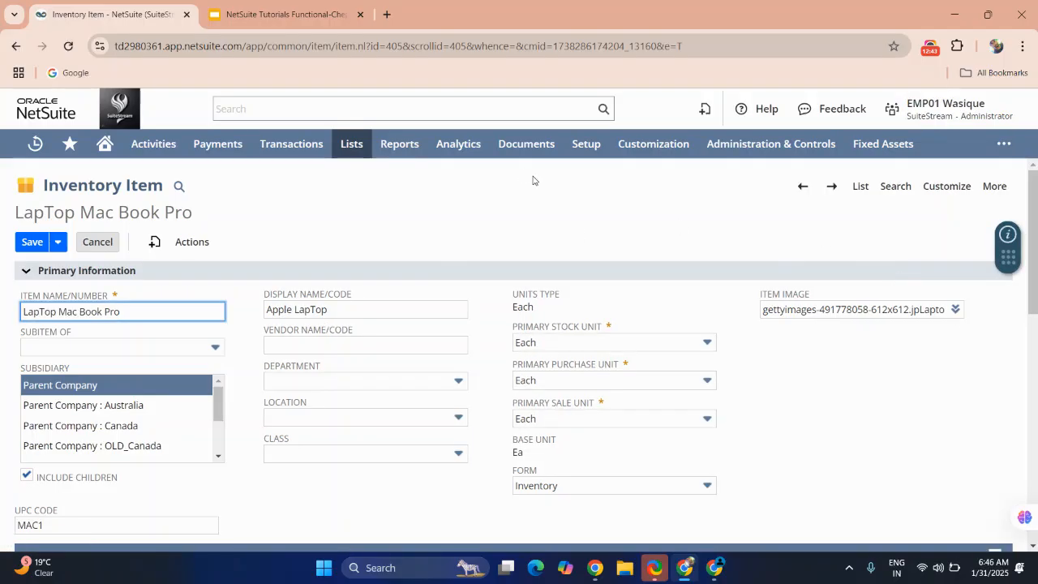
mouse_move(530, 144)
mouse_move(529, 229)
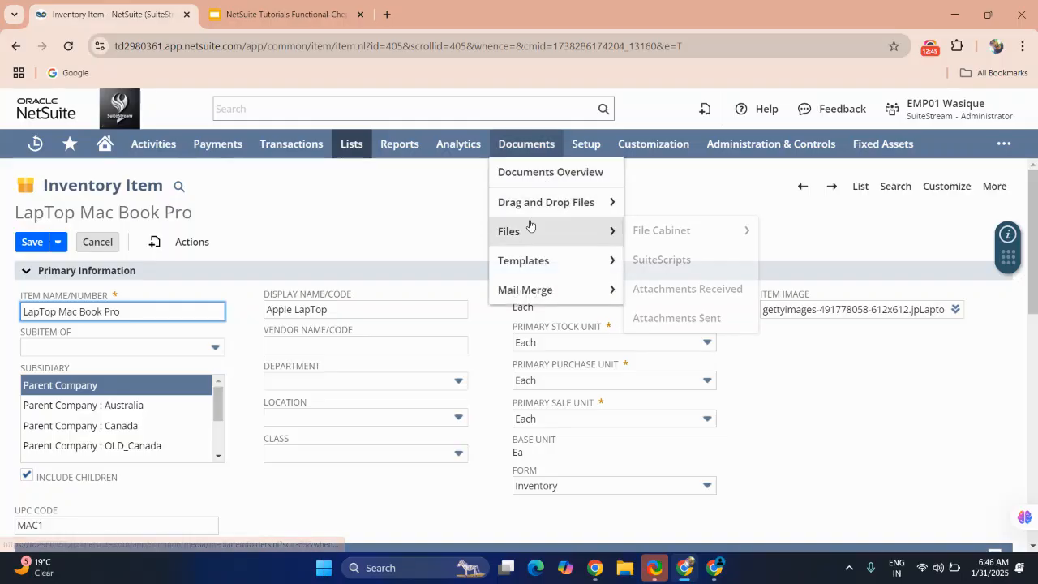
right_click(659, 235)
left_click(686, 253)
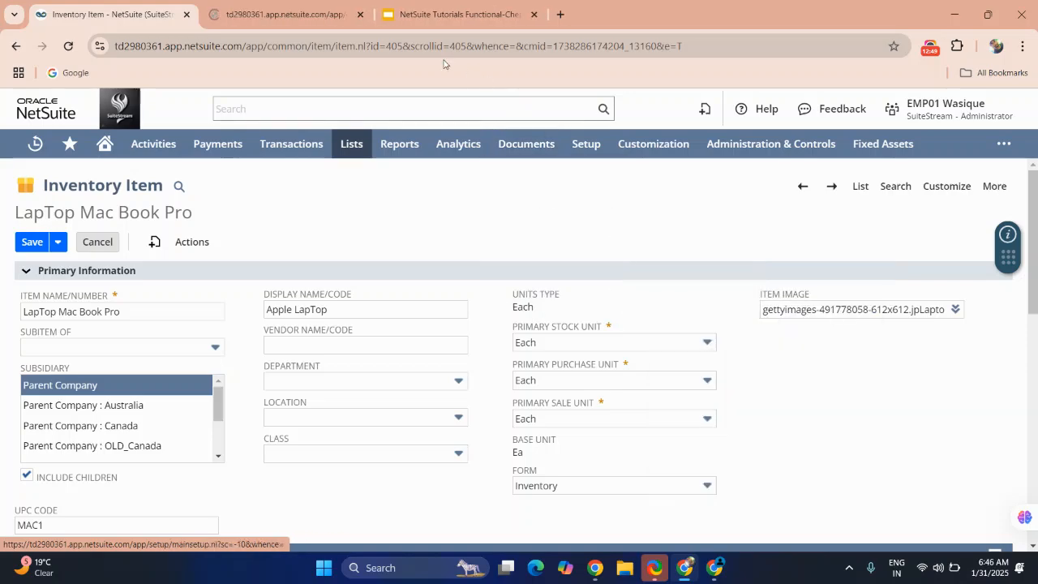
left_click(300, 14)
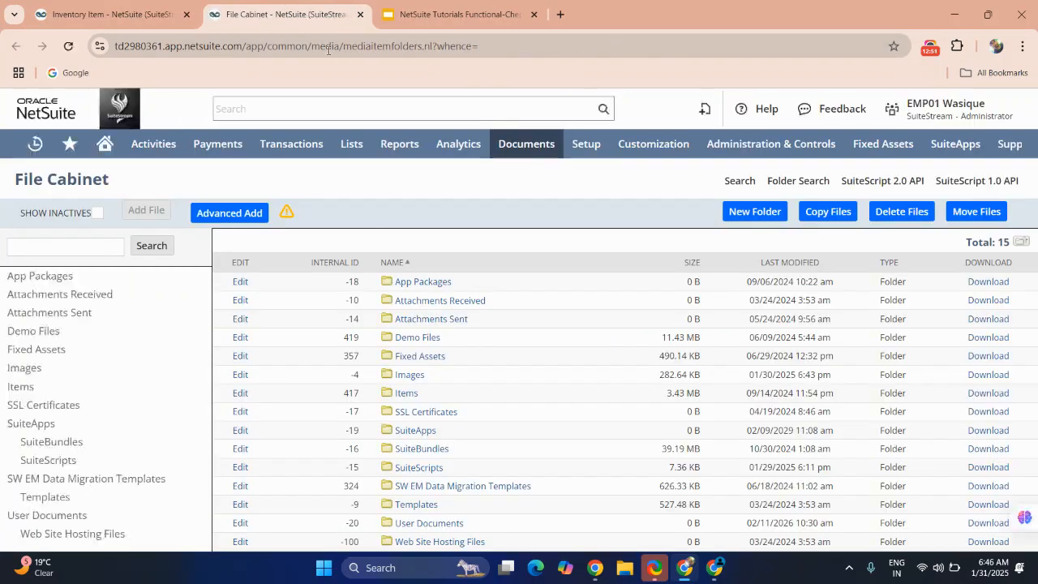
Step: Look through the files in the File Cabinet's Images folder and return to the LapTop Mac Book Pro item record
left_click(408, 378)
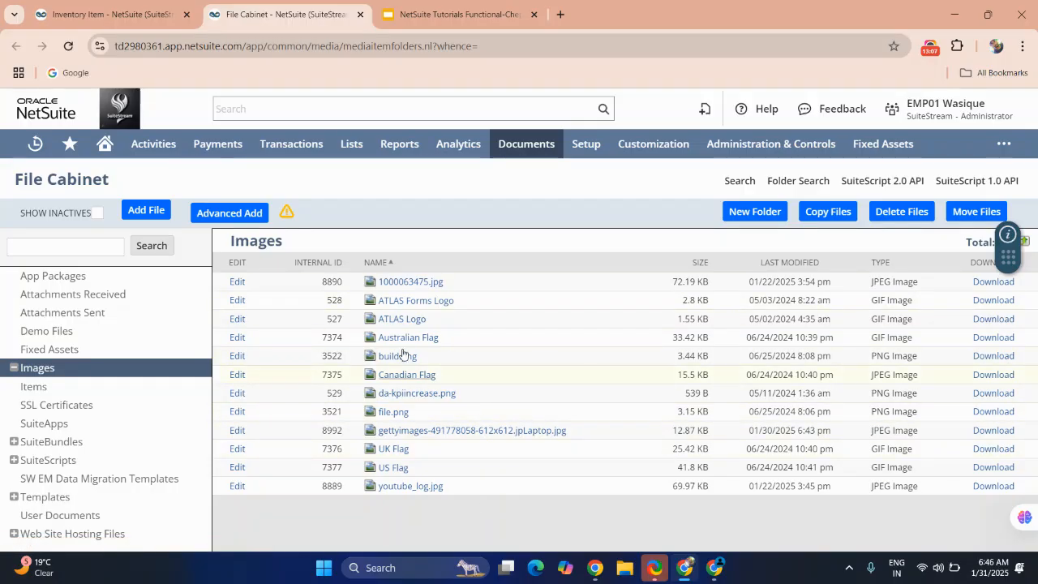
left_click(142, 24)
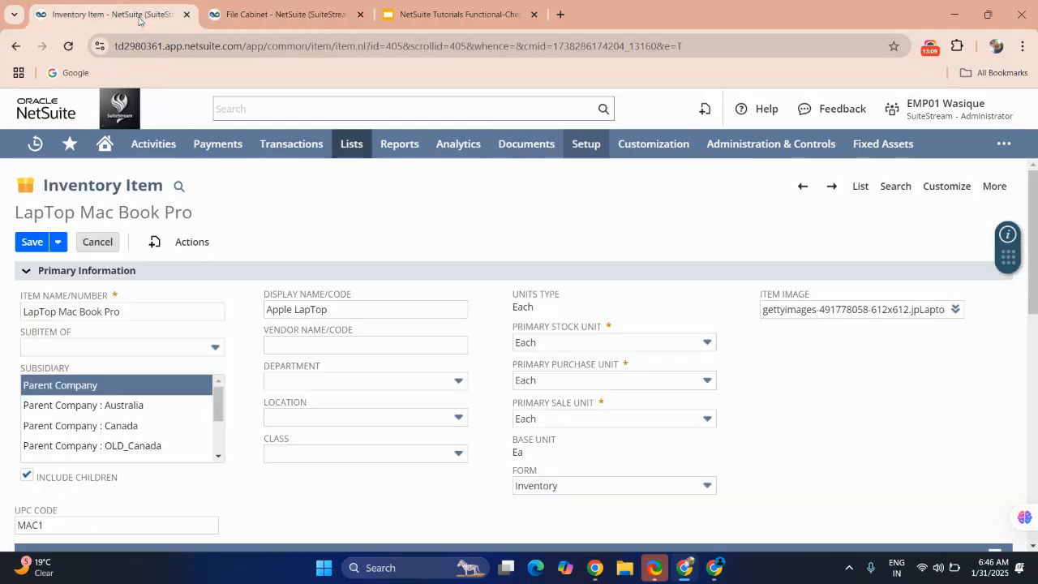
Step: Bring up the full list of files available for the item image and check its alphabetical range options
mouse_move(560, 231)
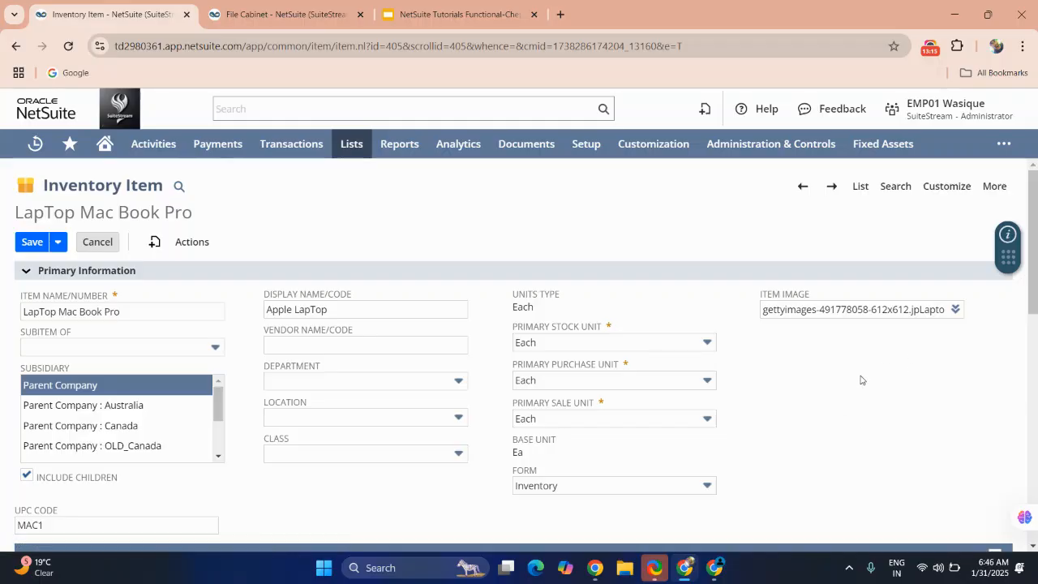
left_click(856, 309)
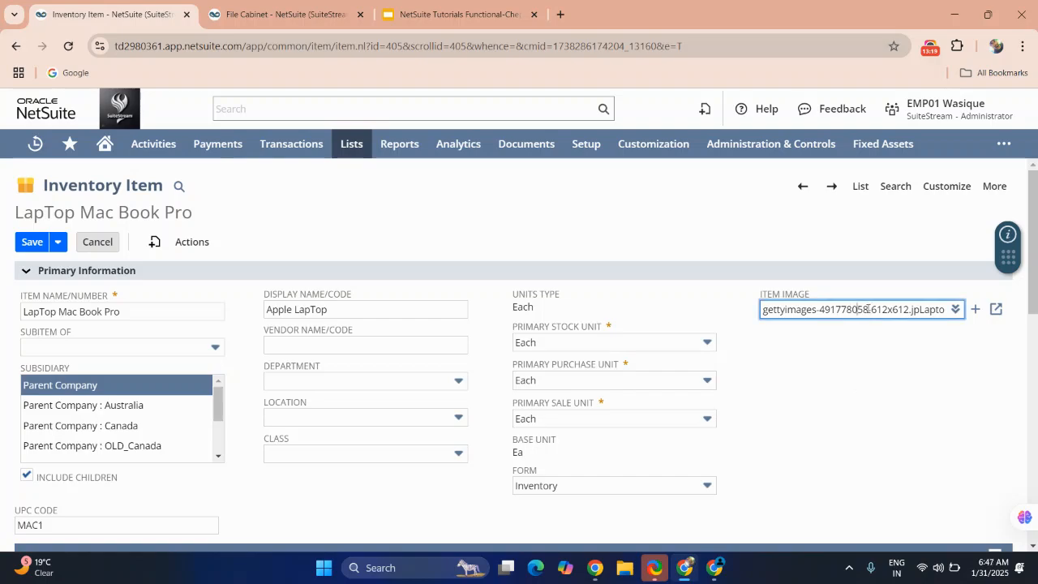
mouse_move(954, 313)
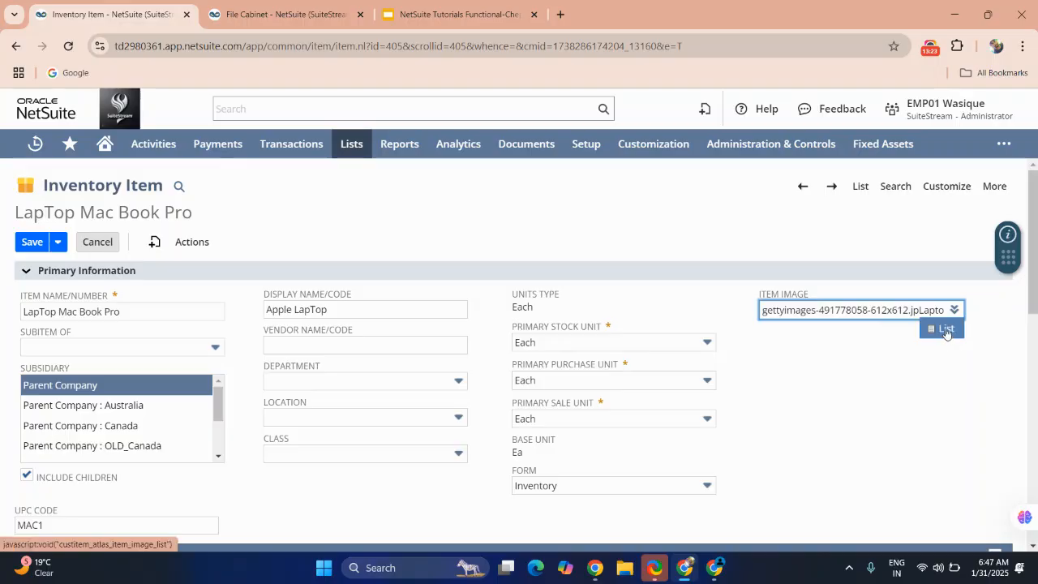
left_click(946, 329)
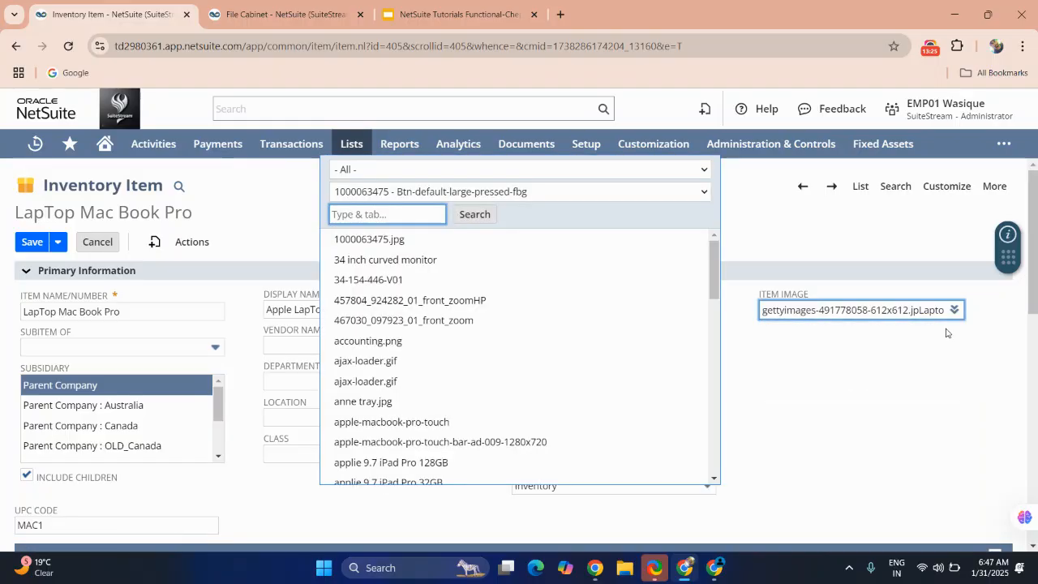
left_click(584, 190)
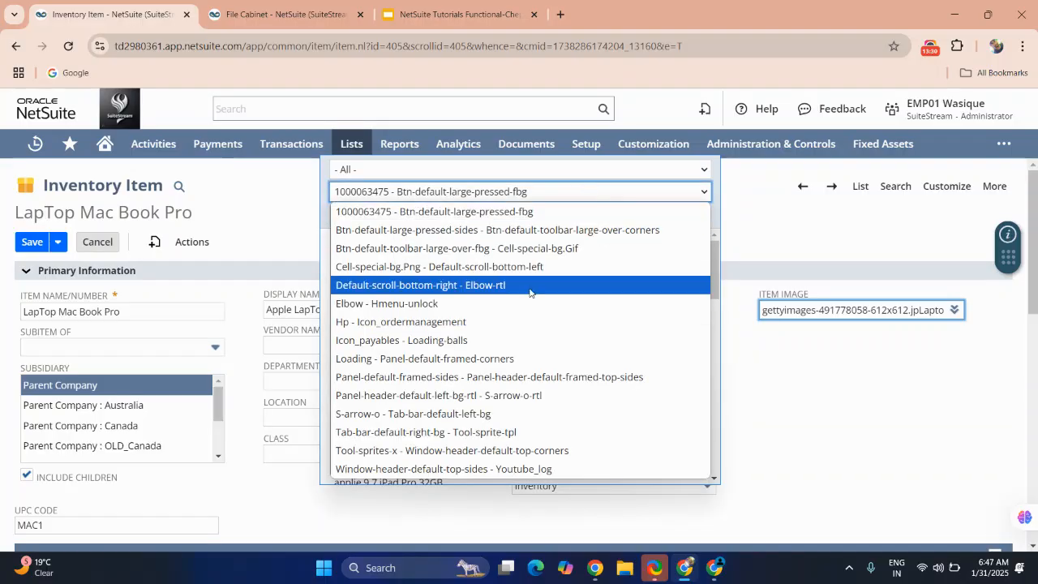
left_click(448, 171)
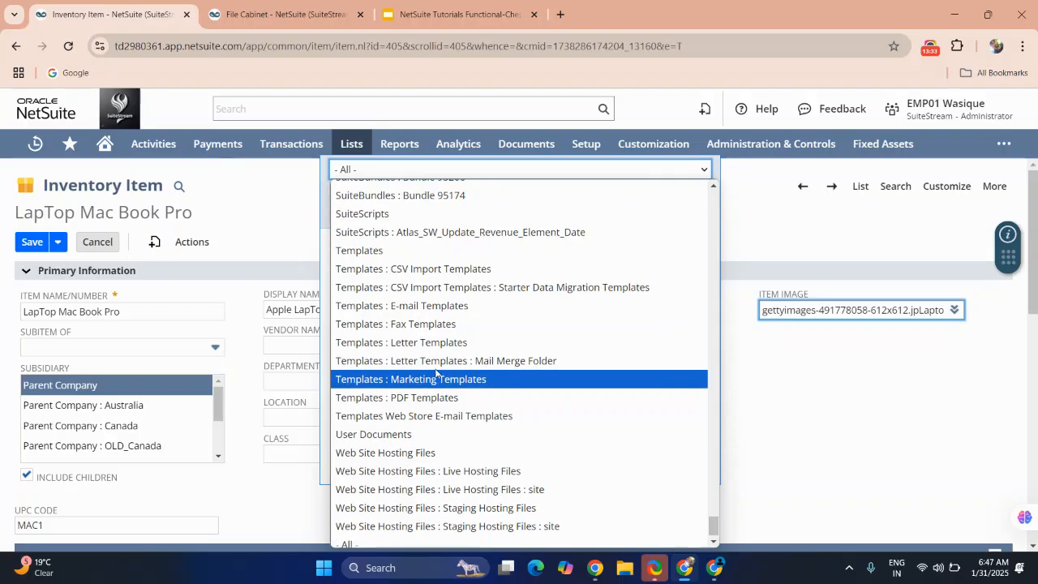
scroll(435, 372, "up", 3)
scroll(435, 372, "up", 15)
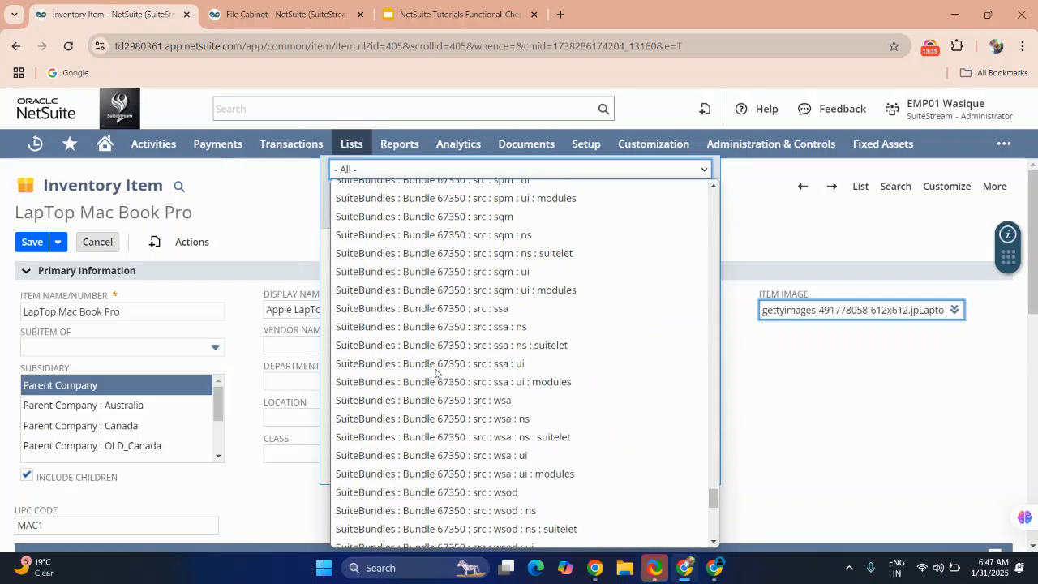
scroll(435, 372, "up", 15)
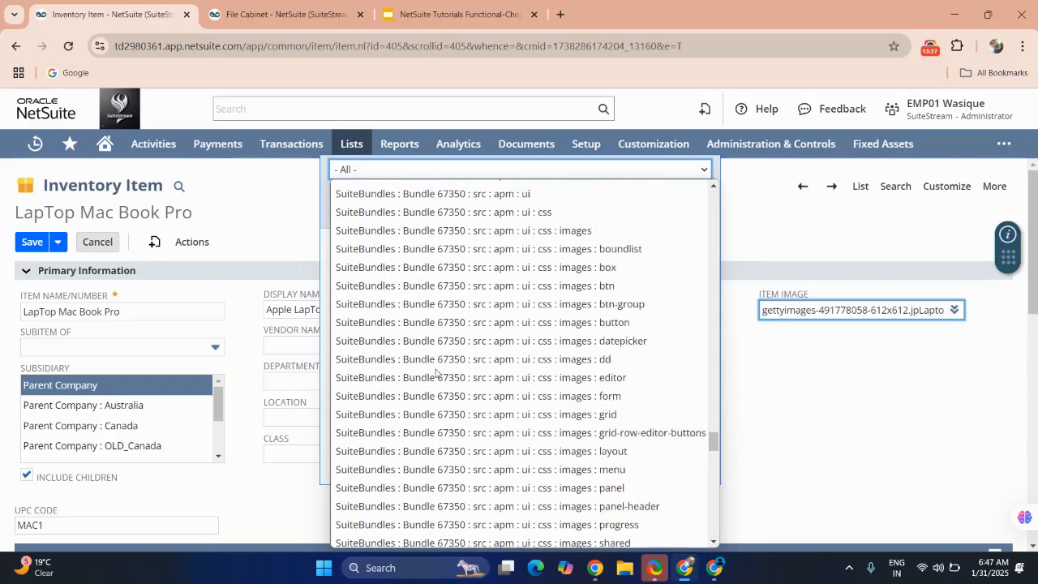
scroll(435, 372, "up", 15)
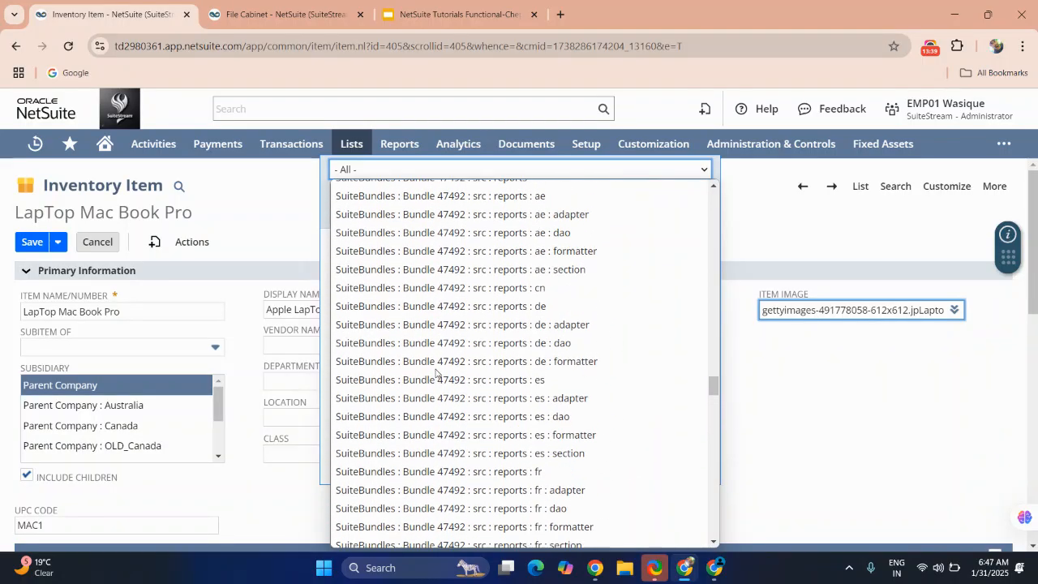
scroll(435, 371, "up", 15)
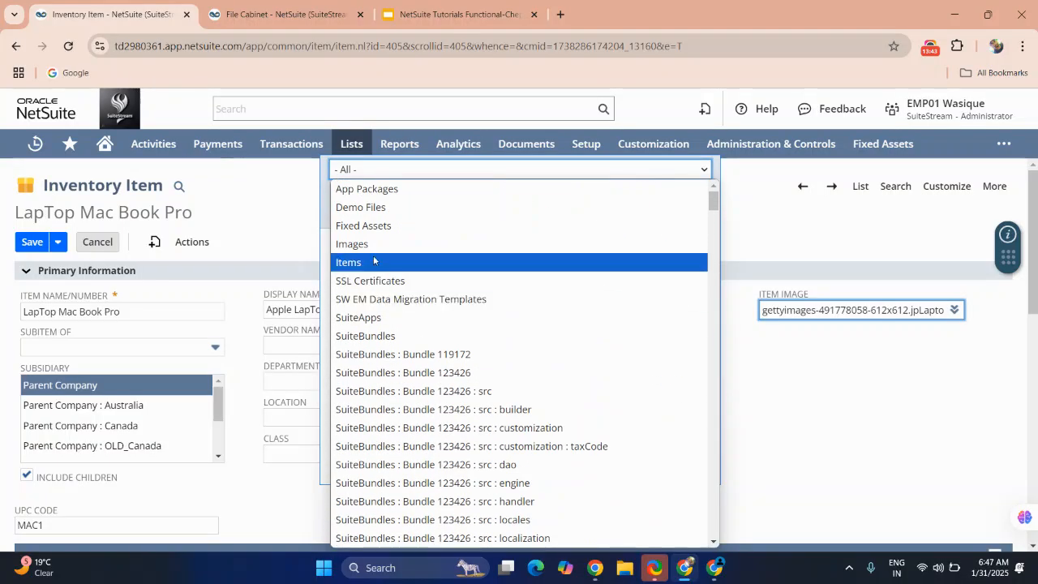
left_click(400, 245)
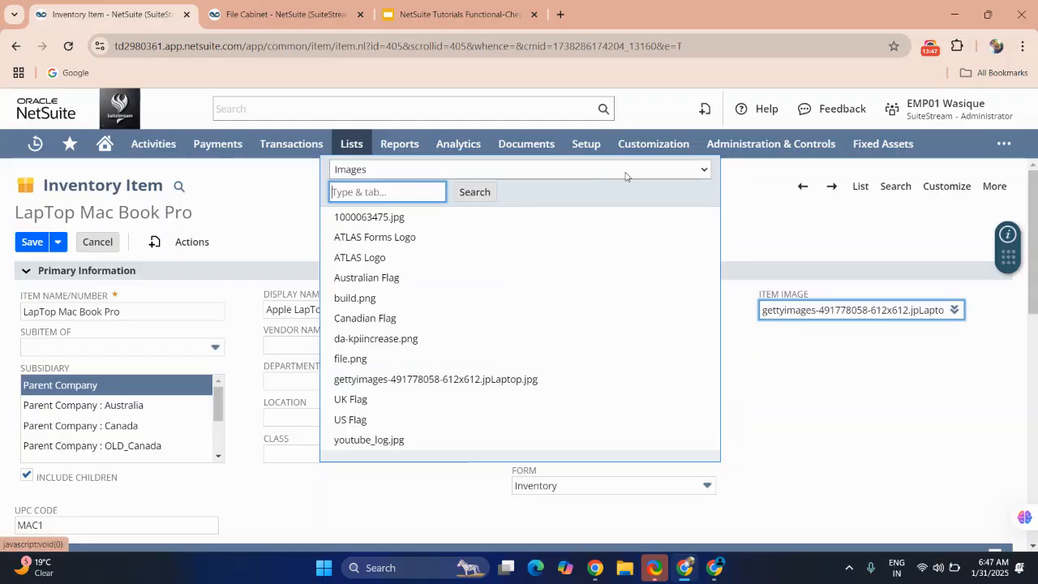
left_click(527, 387)
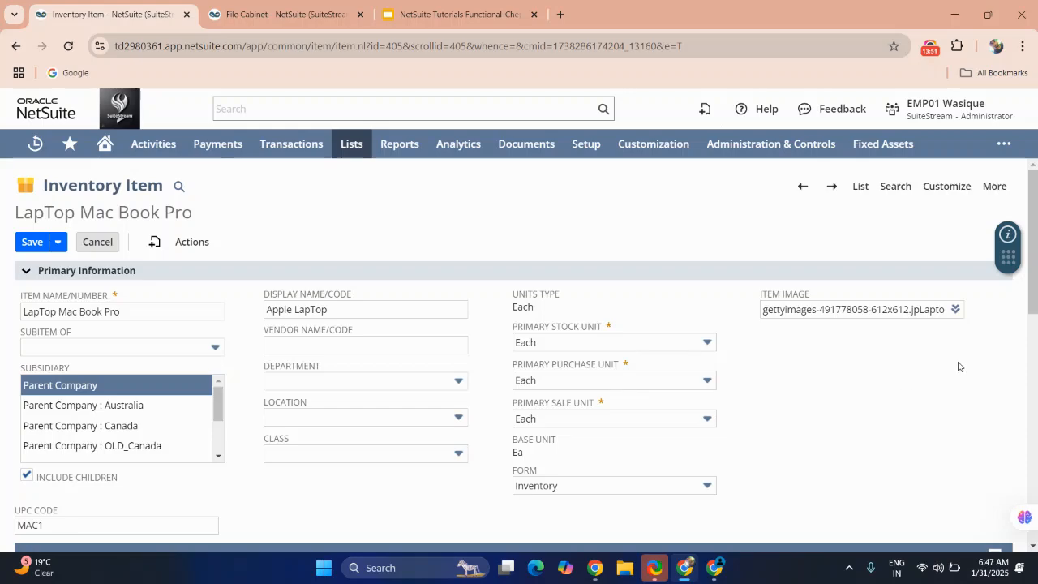
Step: Check the form for adding a new item image from the computer and its file chooser, closing both without uploading
left_click(973, 314)
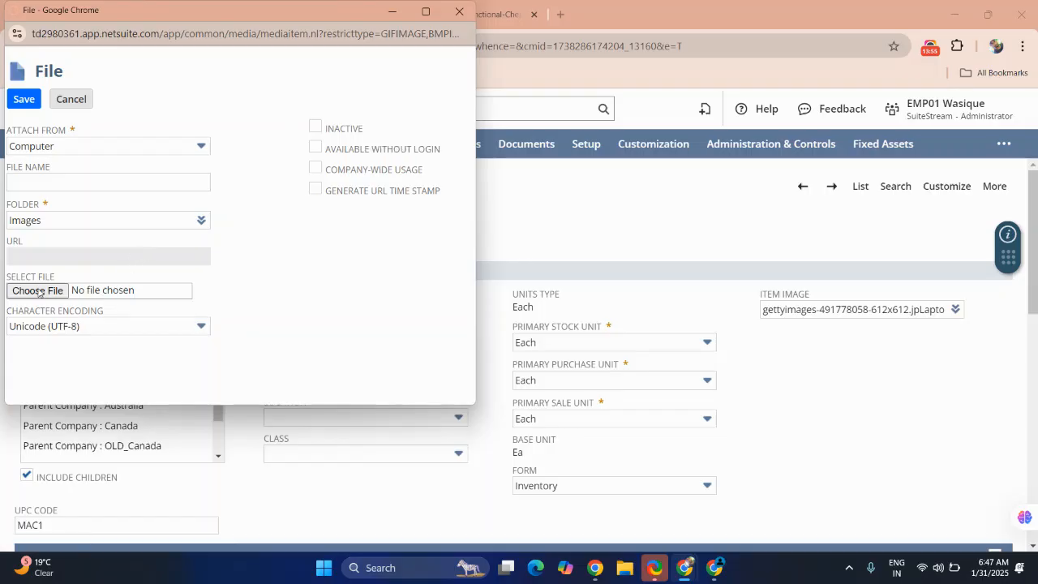
left_click(37, 290)
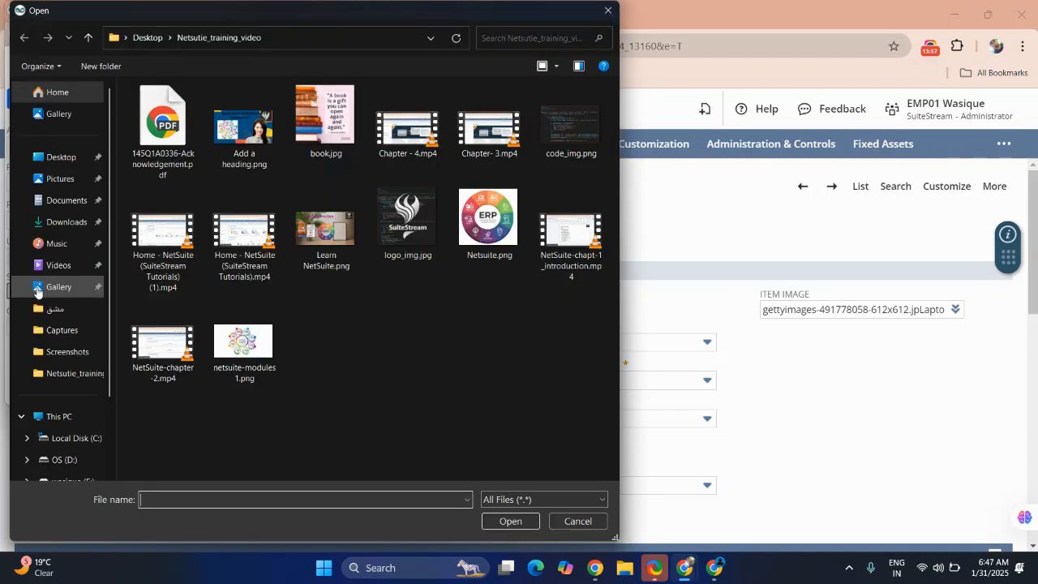
left_click(600, 11)
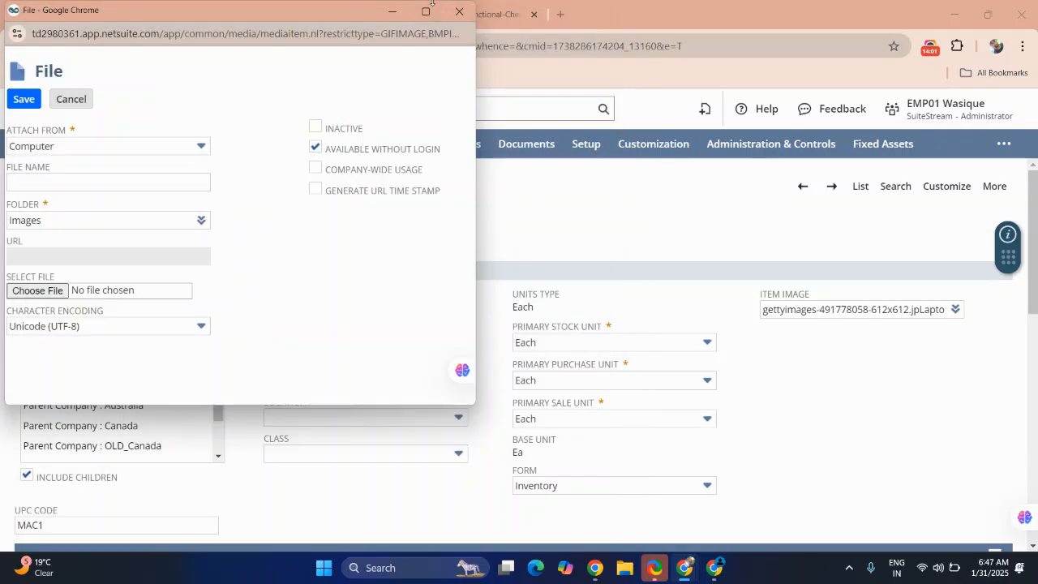
left_click(459, 11)
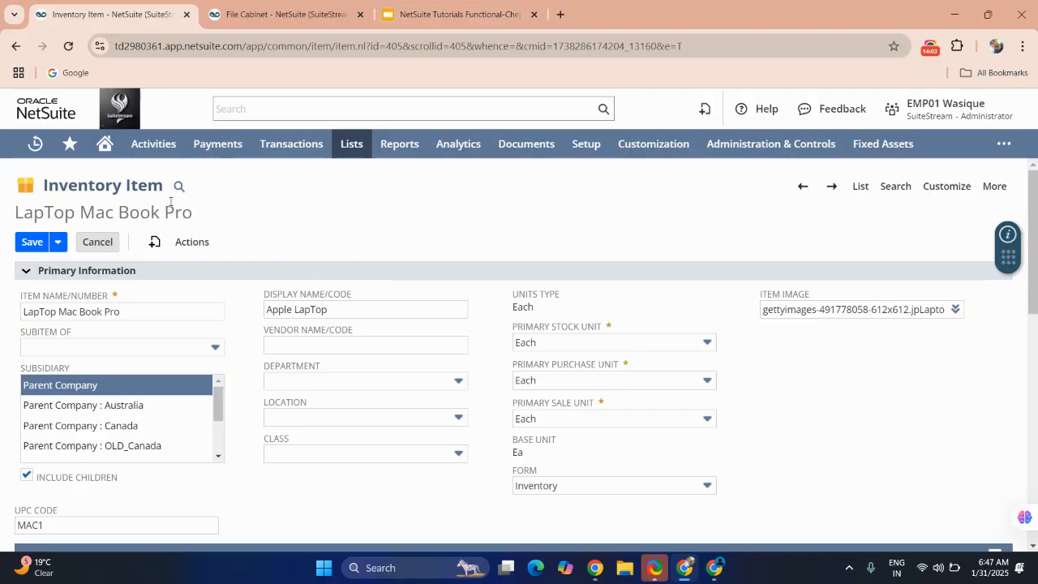
Step: Leave item editing without saving and review the item record from its primary information down to its pricing
left_click(95, 243)
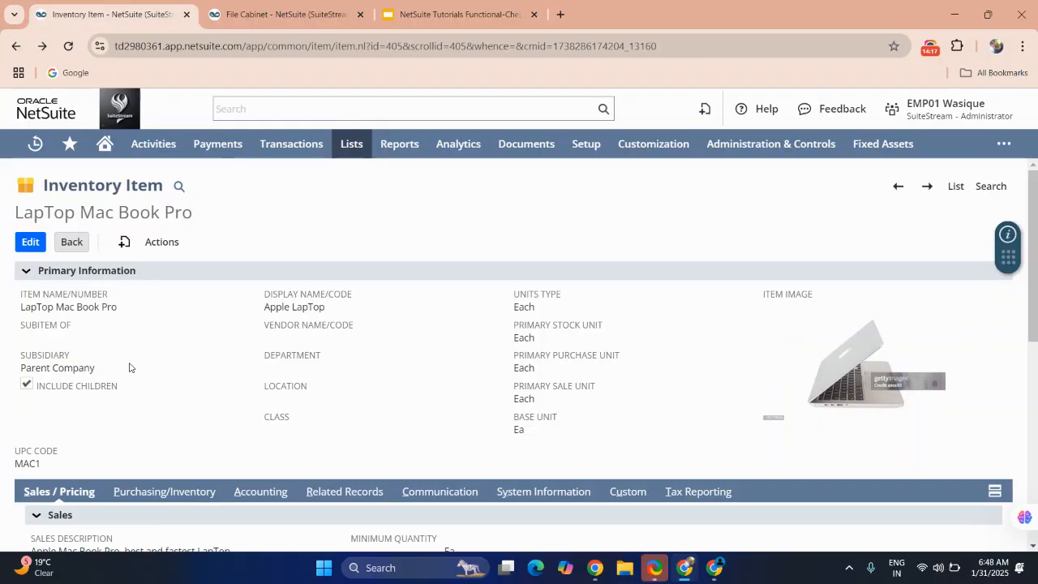
scroll(129, 367, "down", 6)
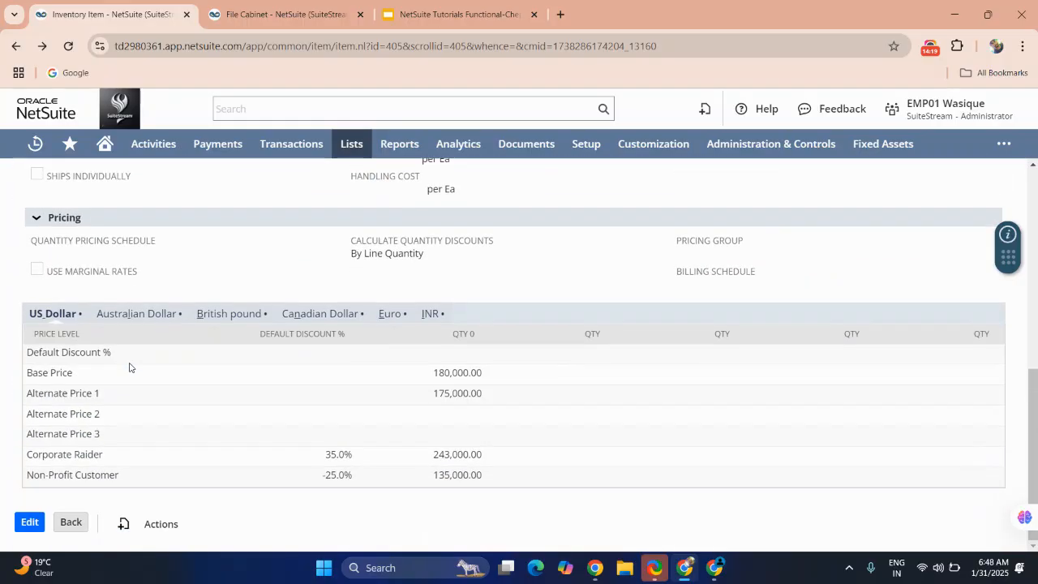
scroll(129, 367, "up", 4)
scroll(129, 367, "up", 2)
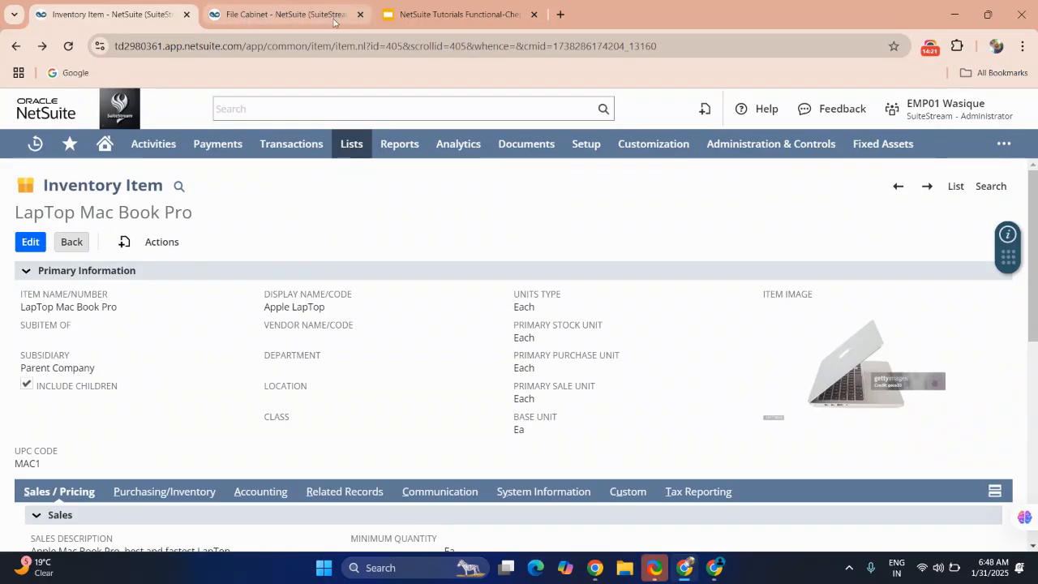
Step: Switch to the NetSuite Tutorials presentation in Google Slides and review the Inventory Items slide in slideshow view
left_click(414, 9)
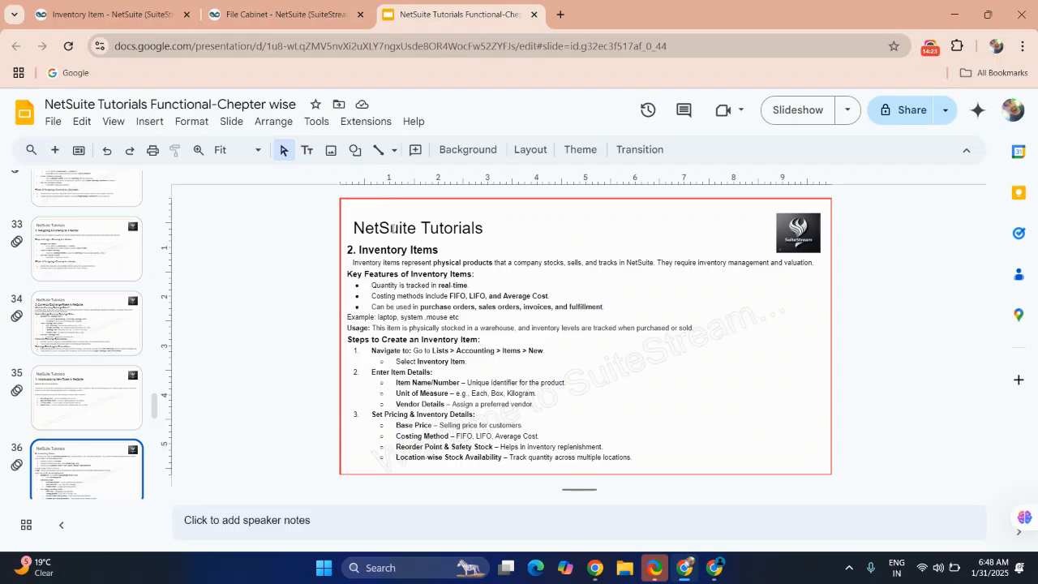
left_click(778, 110)
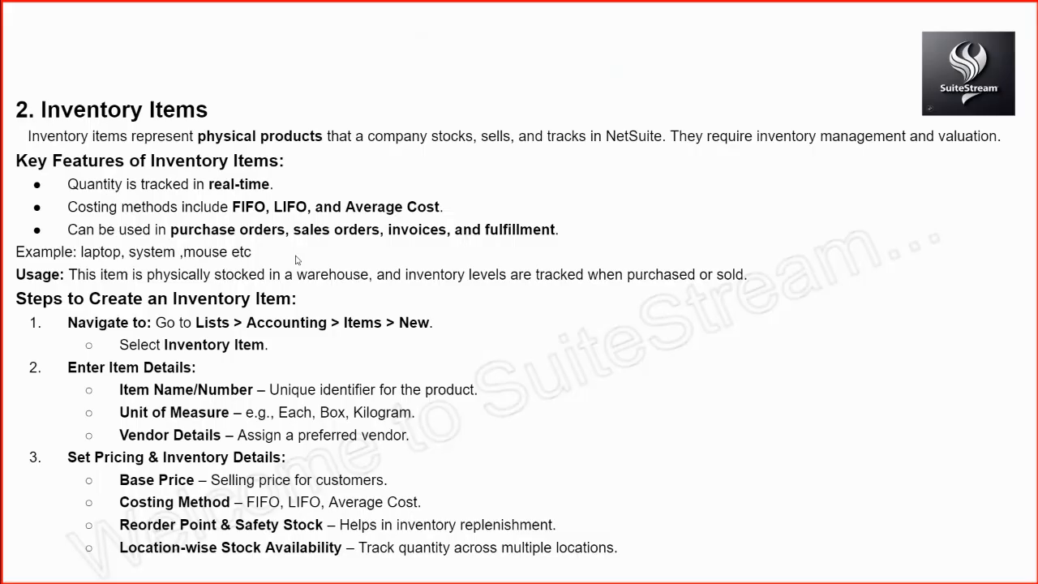
key("Escape")
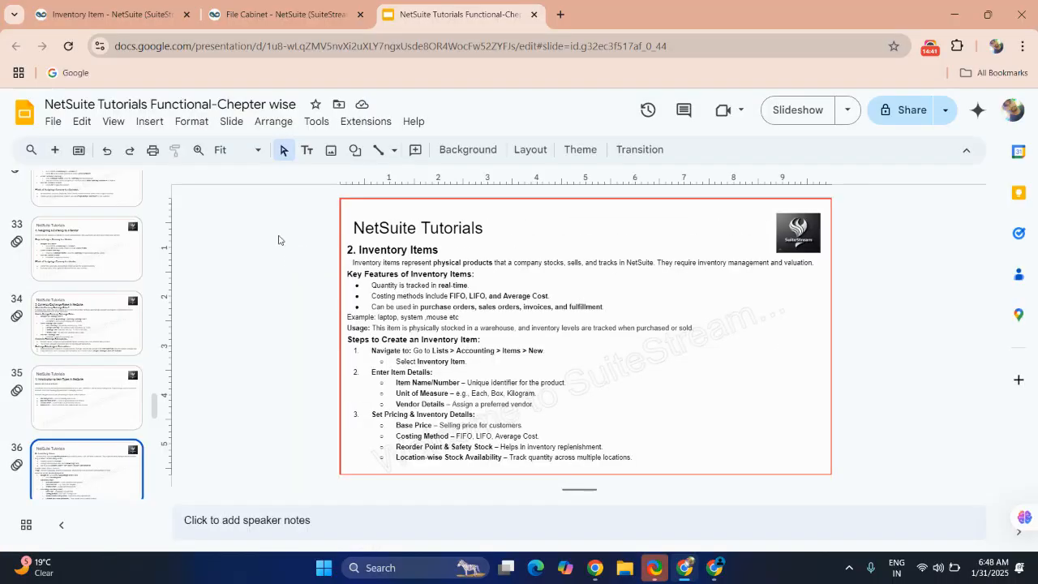
Step: Review the chapter outlines on slides 2 and 3 and go back to the item record in NetSuite
scroll(79, 251, "up", 20)
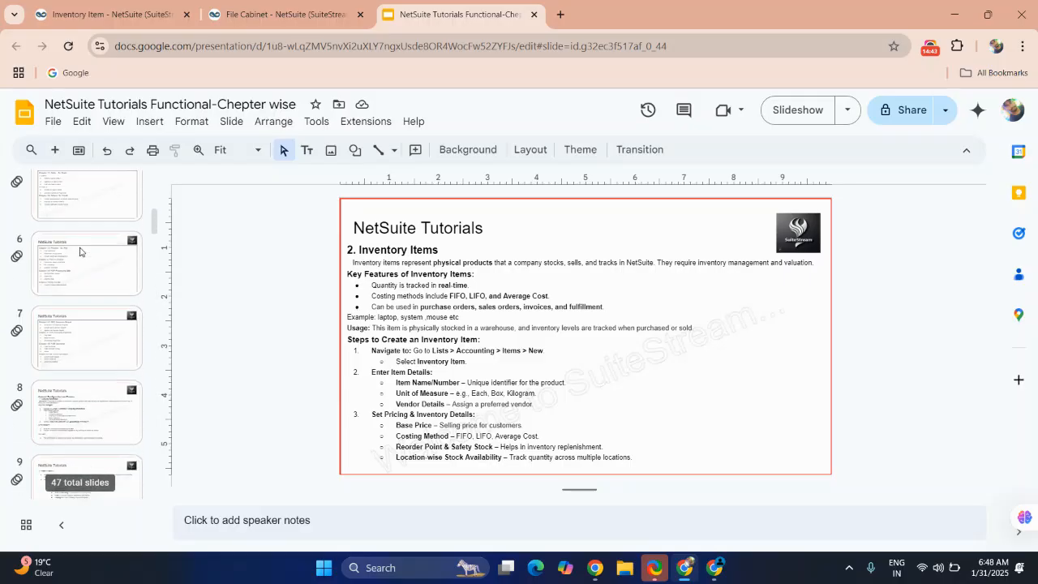
left_click(79, 272)
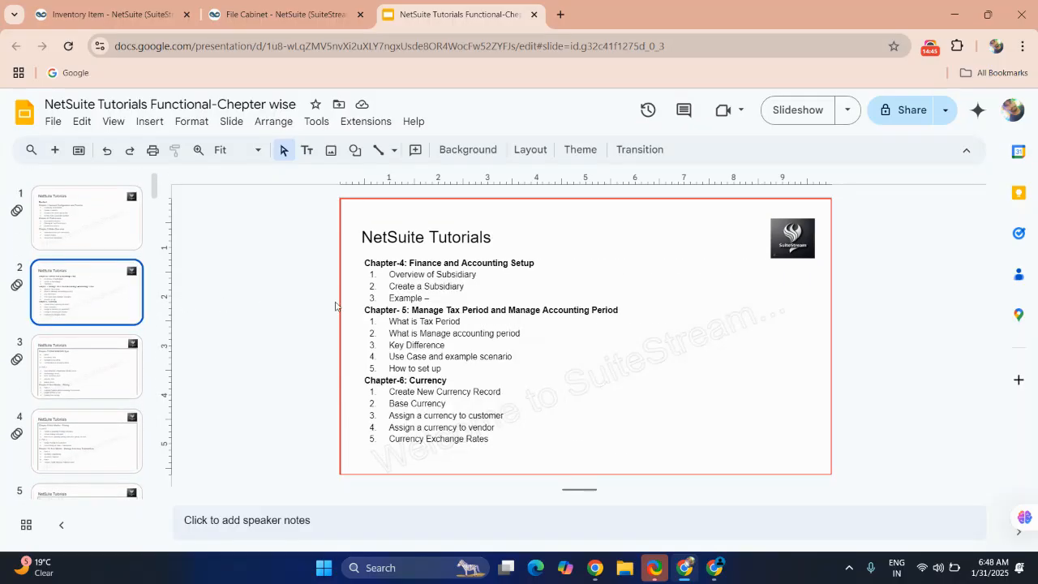
left_click(130, 365)
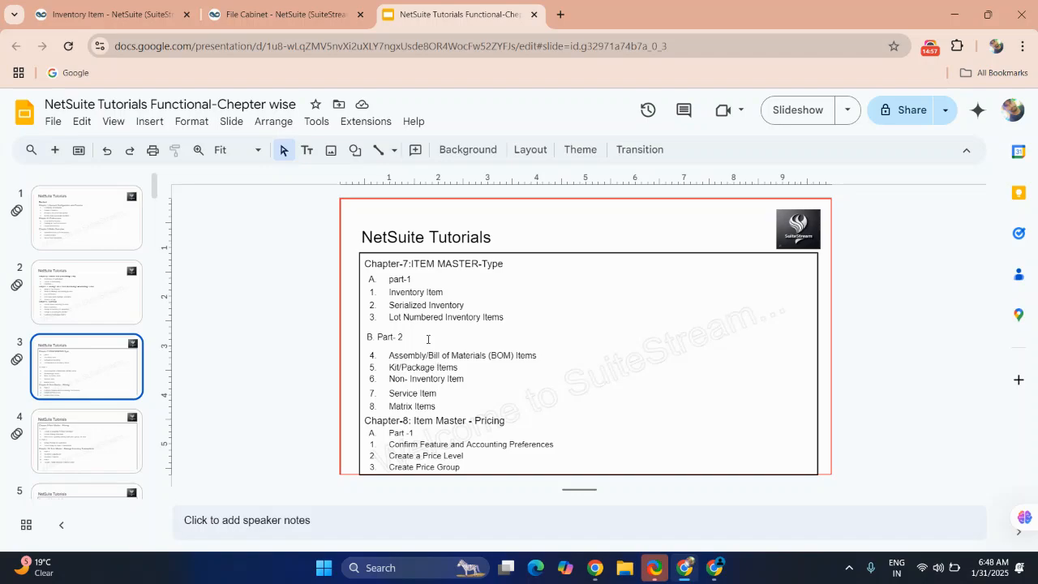
left_click(142, 15)
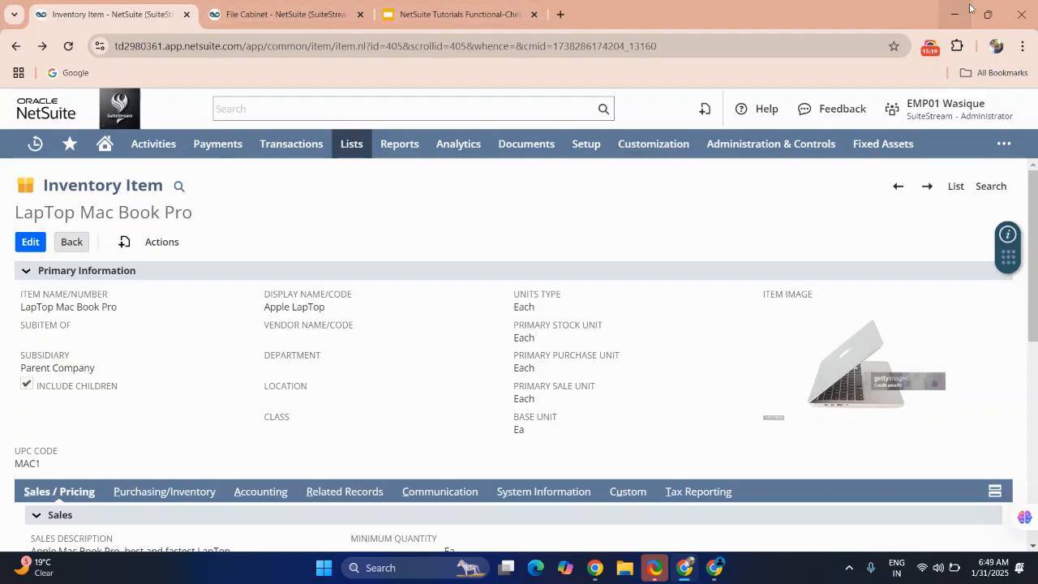
left_click(930, 49)
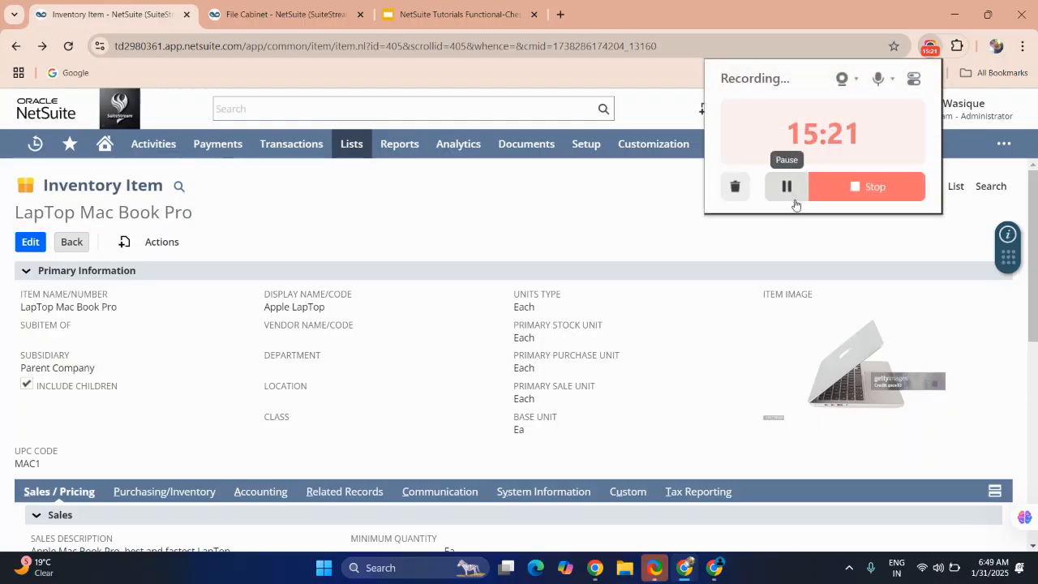